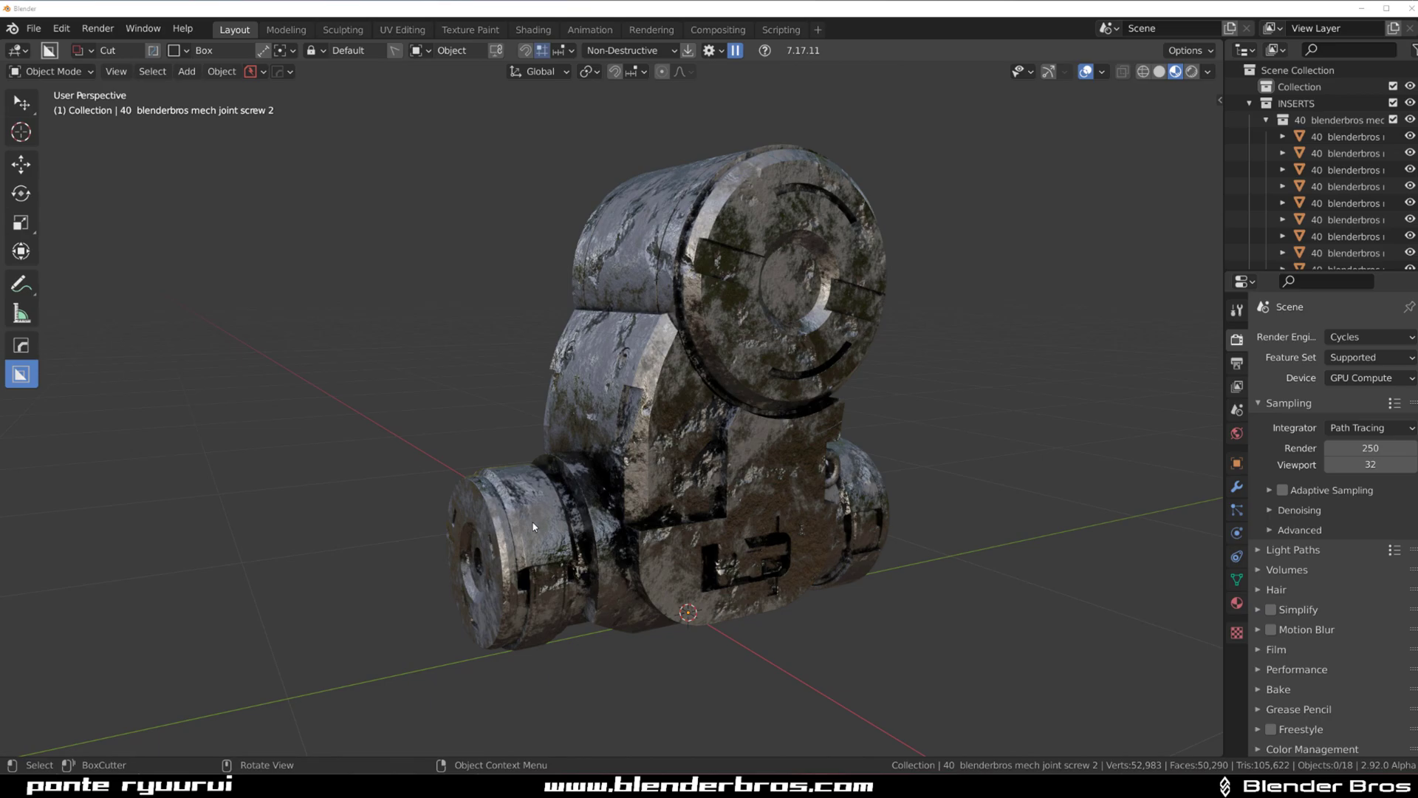
Step: Select and delete all 18 mech joint objects, then show the KIT OPS sidebar panel
{"action": "mouse_move", "coordinate": [566, 462]}
{"action": "middle_mouse_down"}
{"action": "mouse_move", "coordinate": [698, 460]}
{"action": "mouse_move", "coordinate": [552, 448]}
{"action": "middle_mouse_up"}
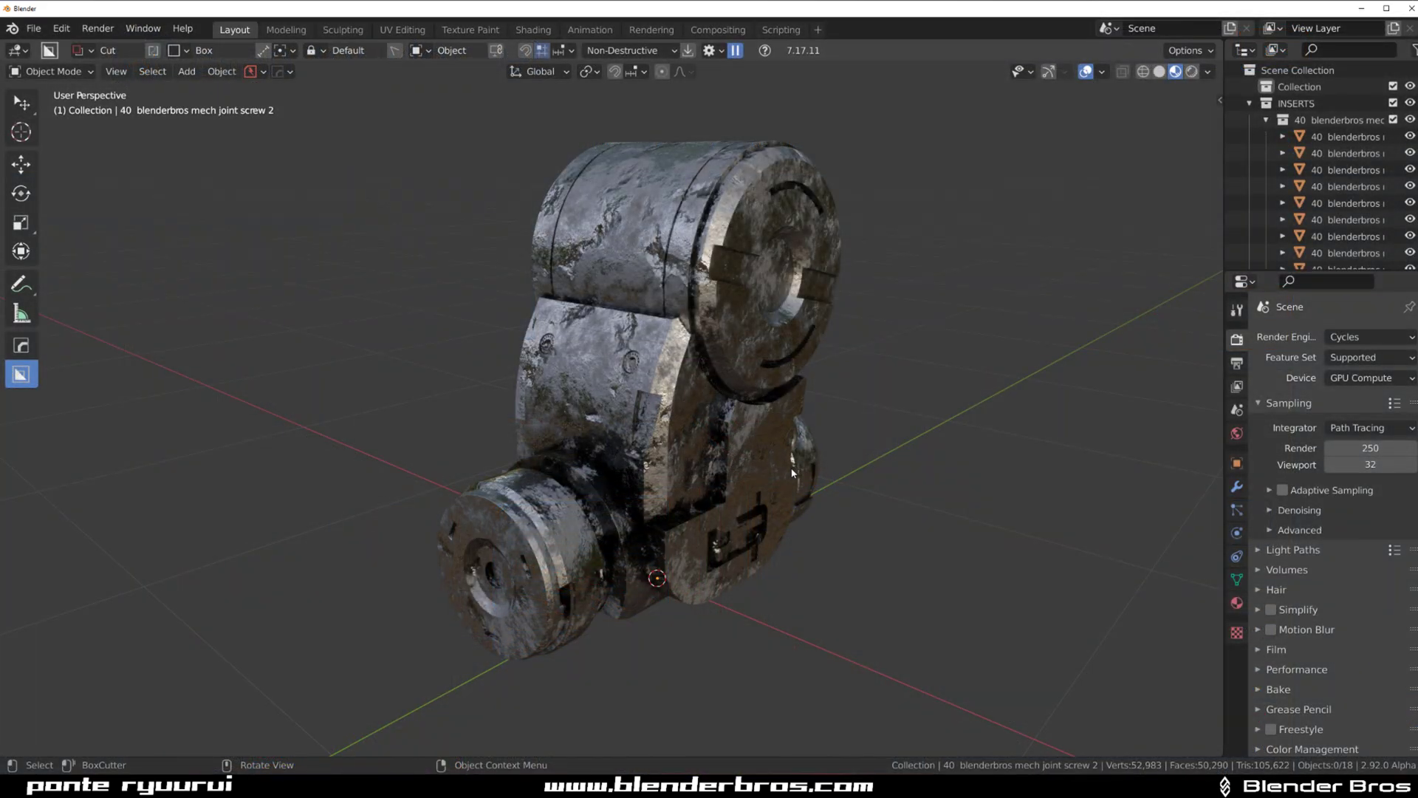
{"action": "middle_click_drag", "start_coordinate": [792, 473], "coordinate": [776, 393]}
{"action": "key", "text": "a"}
{"action": "key", "text": "Delete"}
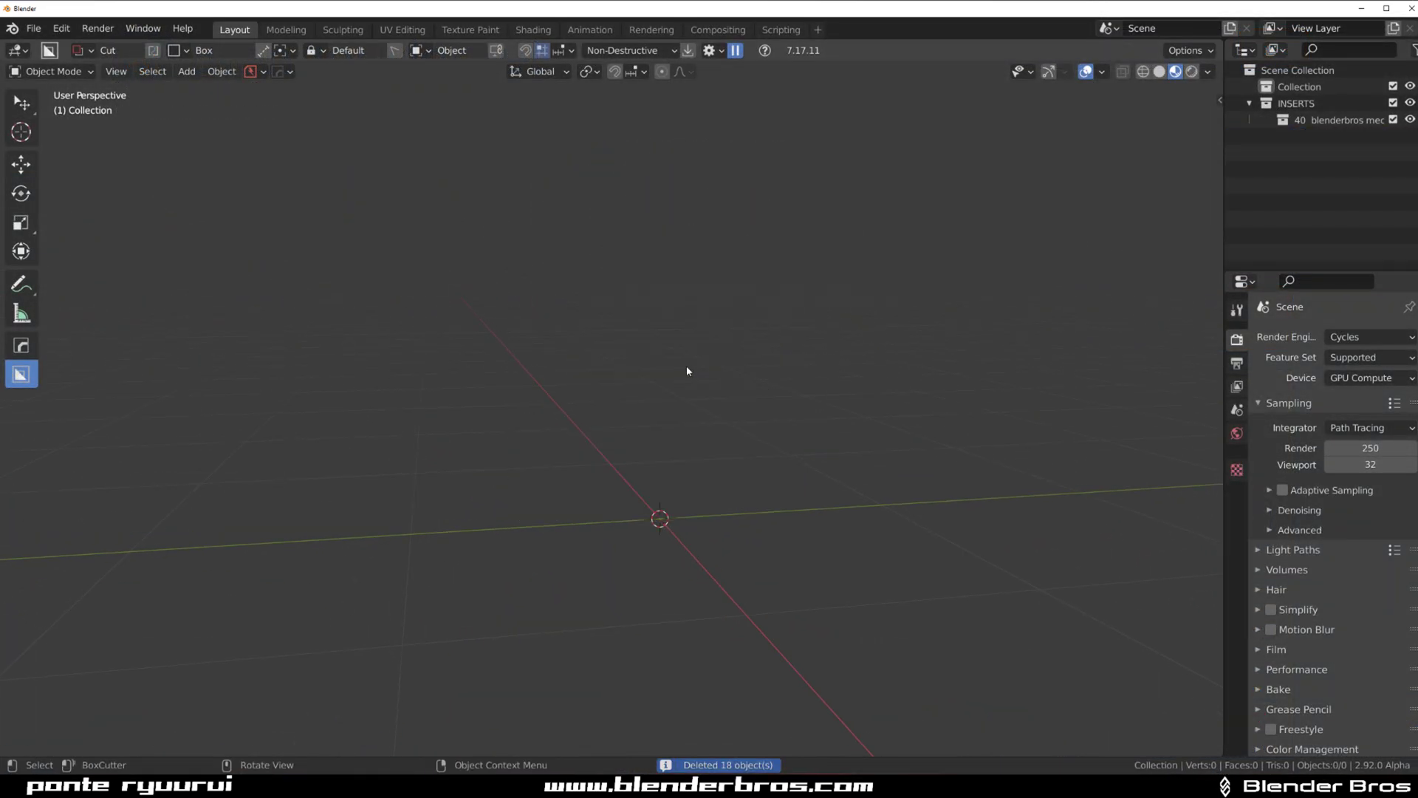
{"action": "middle_click_drag", "start_coordinate": [687, 368], "coordinate": [707, 375]}
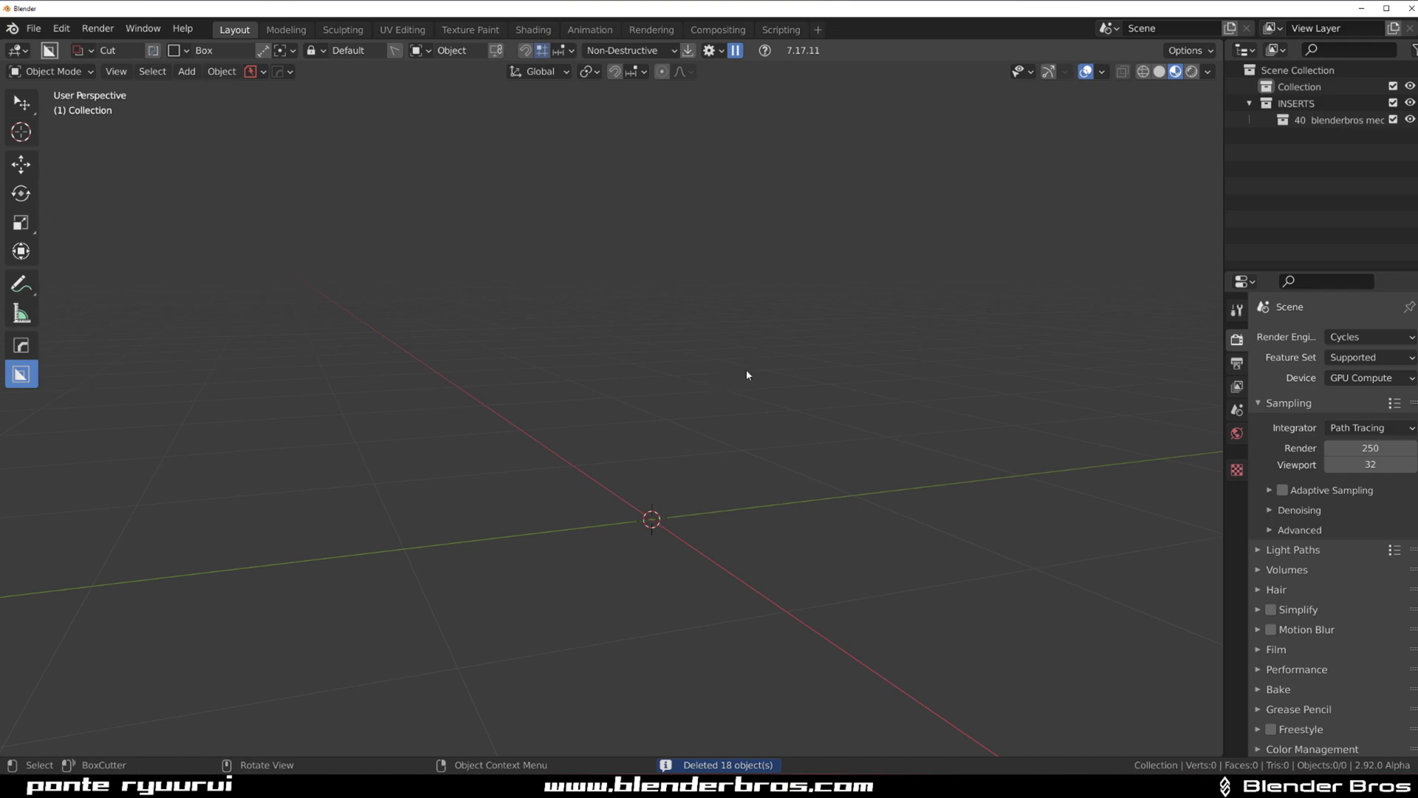
{"action": "key", "text": "n"}
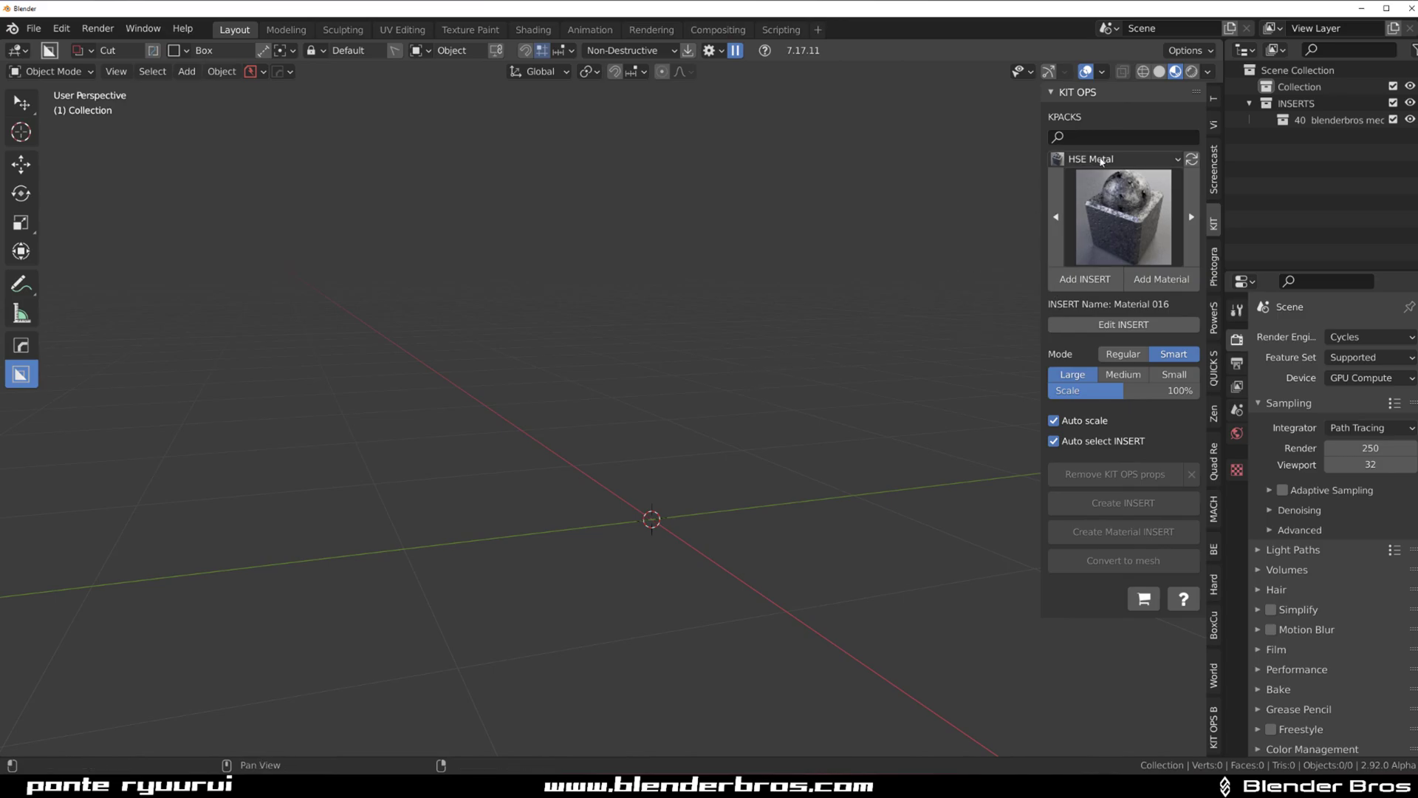
Step: Switch KPACKS to HSE 100 inserts for kitops and browse its insert gallery to item 100
{"action": "left_click", "coordinate": [1113, 158]}
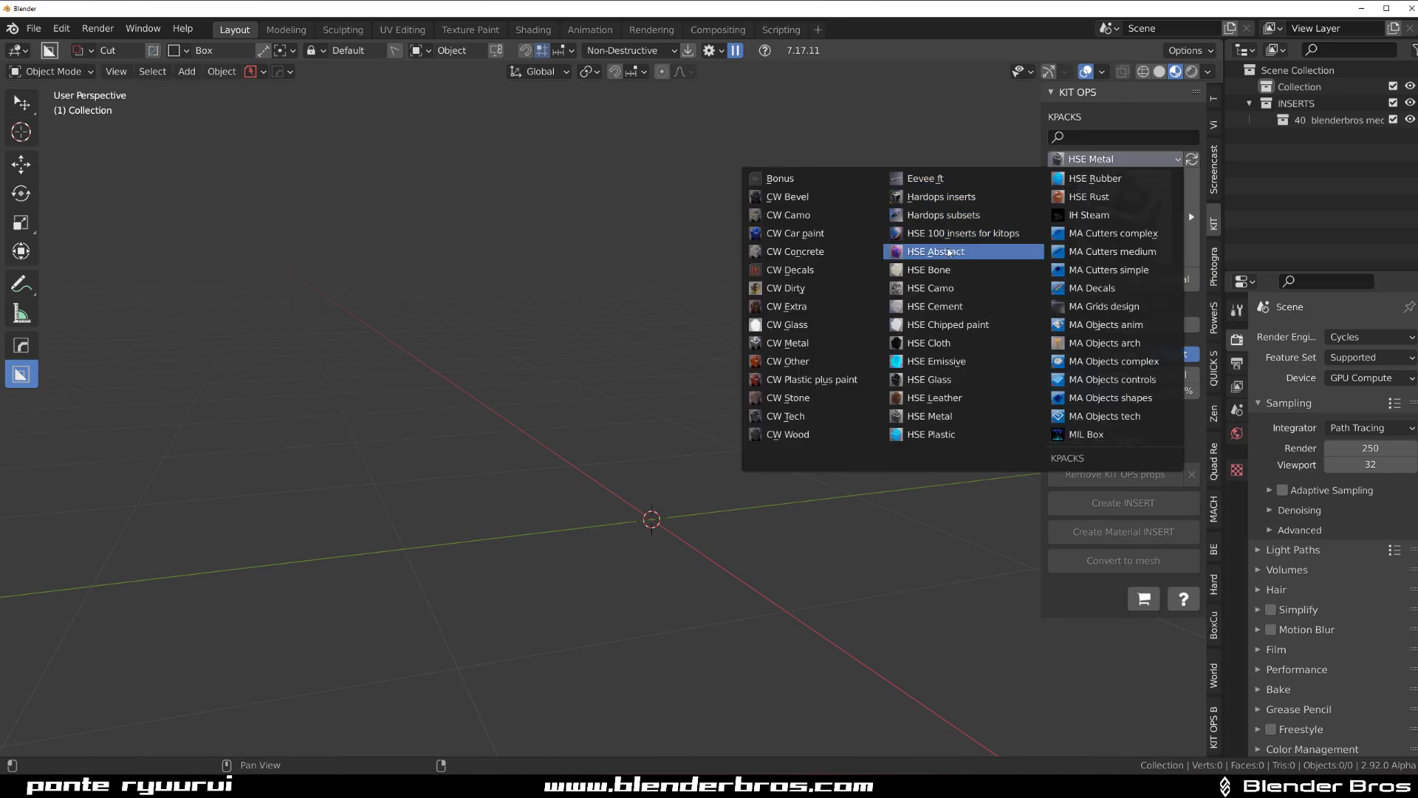
{"action": "left_click", "coordinate": [944, 234]}
{"action": "left_click", "coordinate": [1108, 223]}
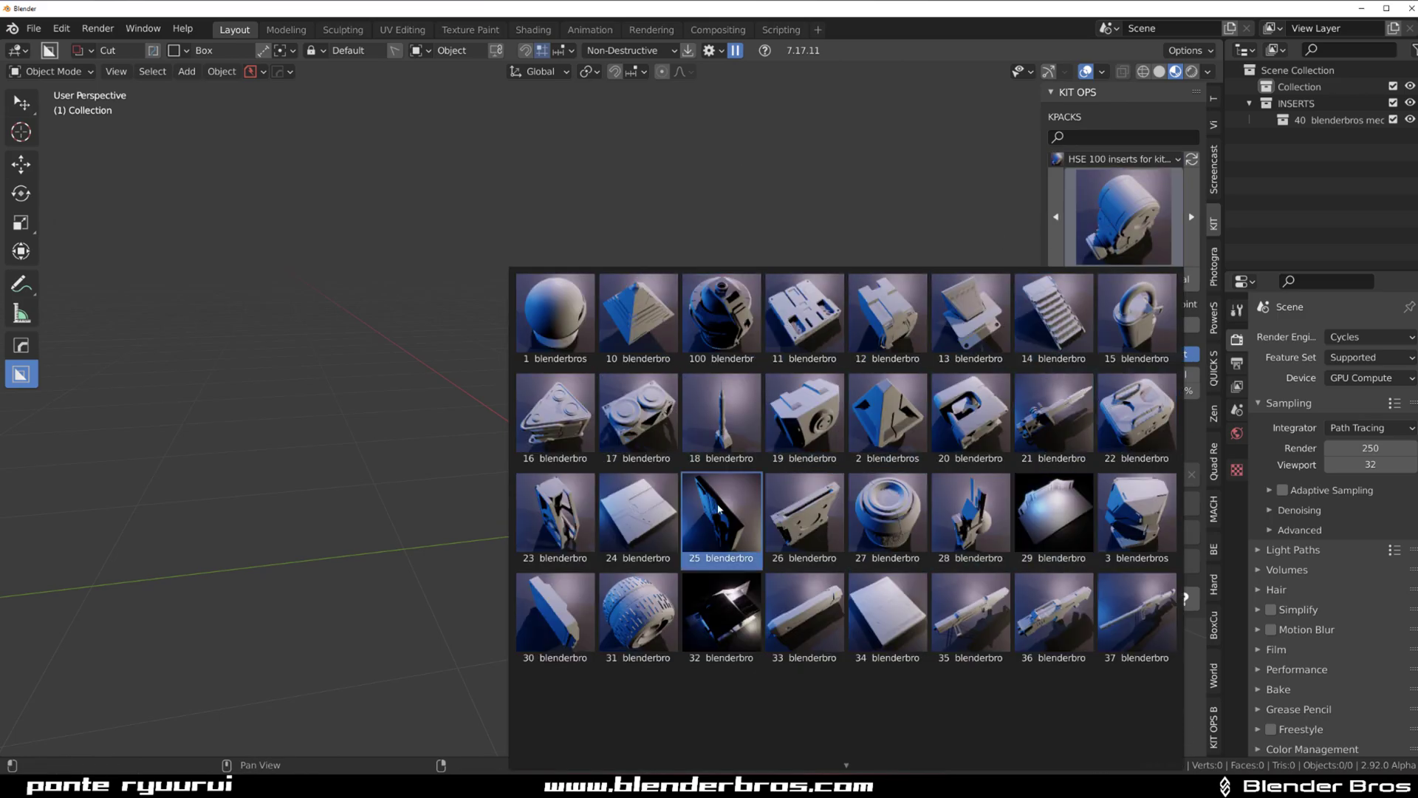
{"action": "scroll", "coordinate": [851, 762], "scroll_direction": "down", "scroll_amount": 5}
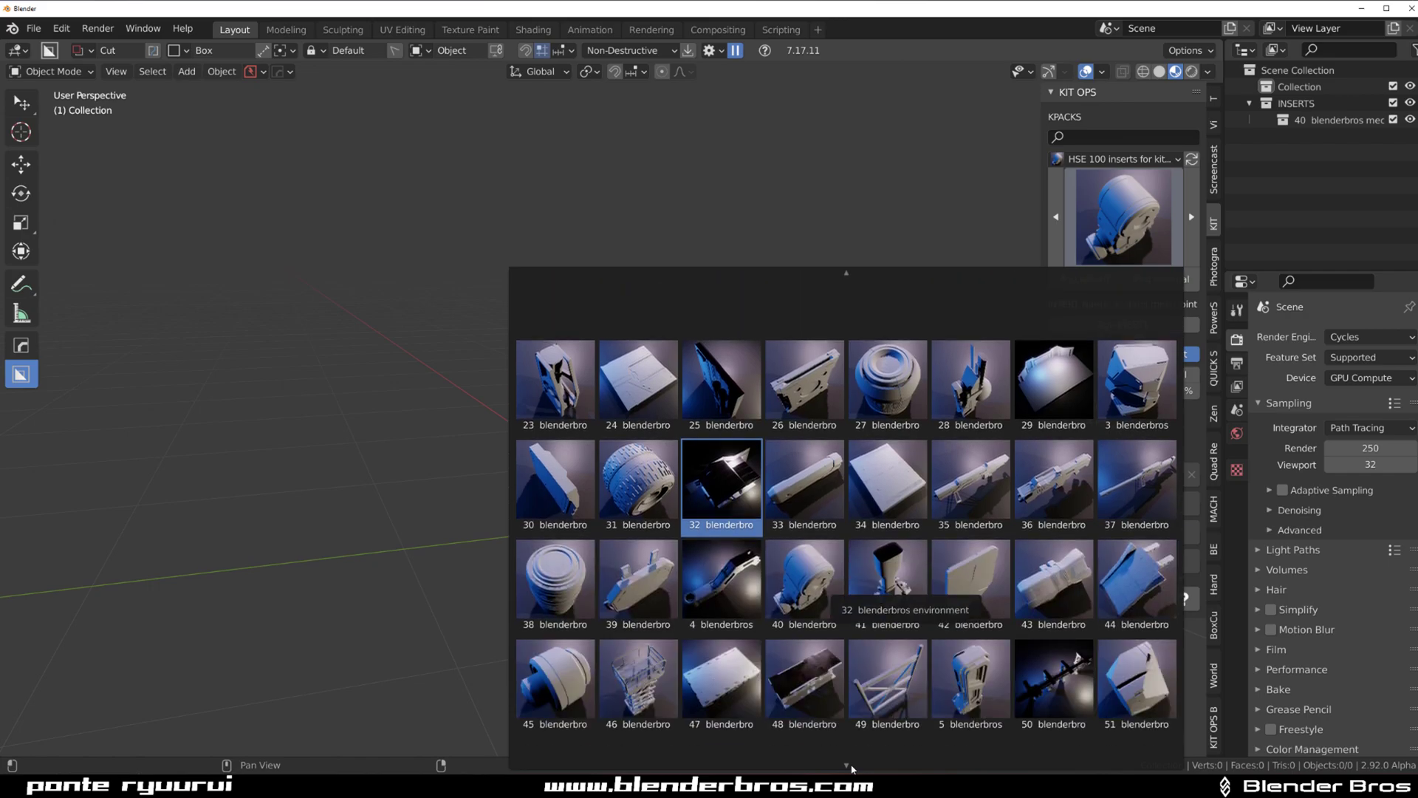
{"action": "scroll", "coordinate": [851, 769], "scroll_direction": "down", "scroll_amount": 4}
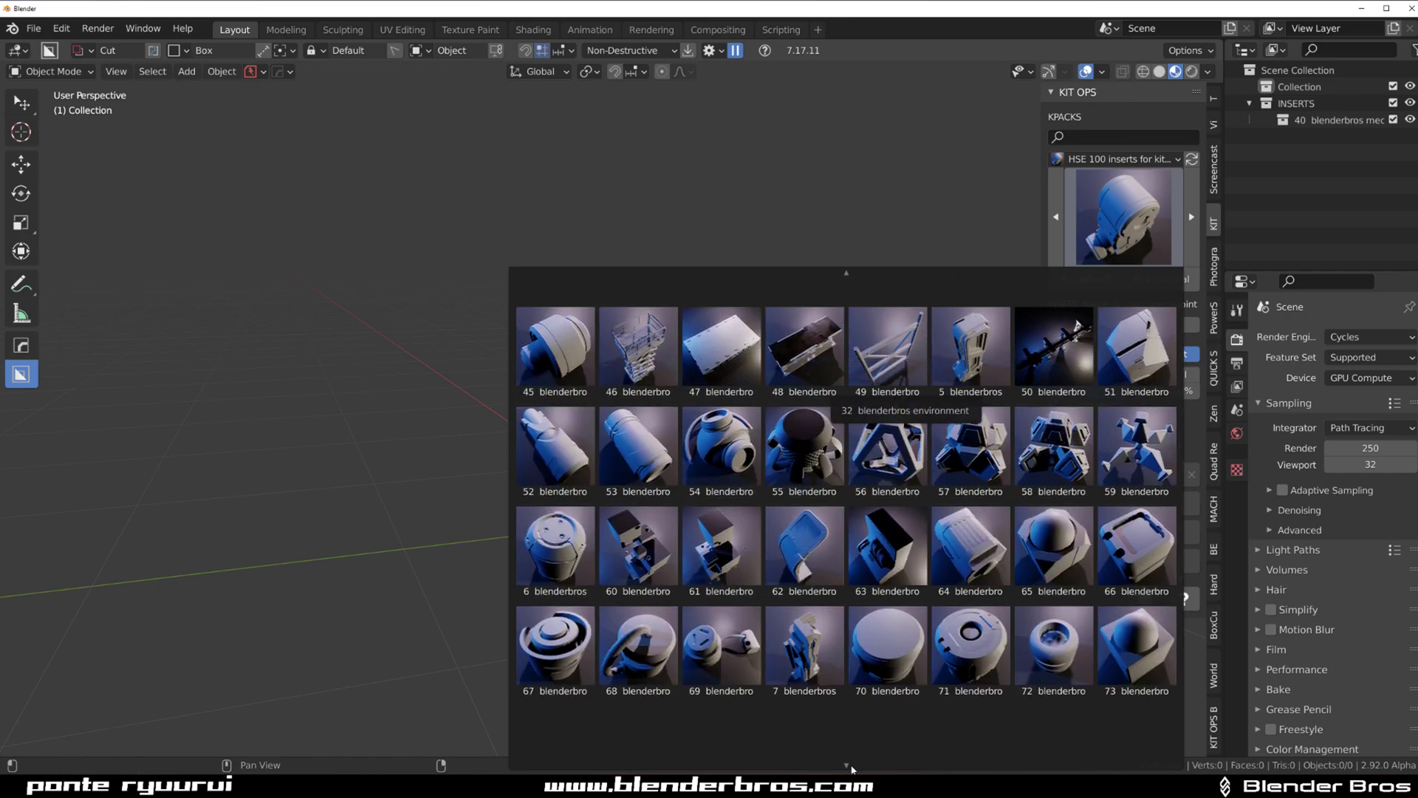
{"action": "scroll", "coordinate": [851, 769], "scroll_direction": "down", "scroll_amount": 2}
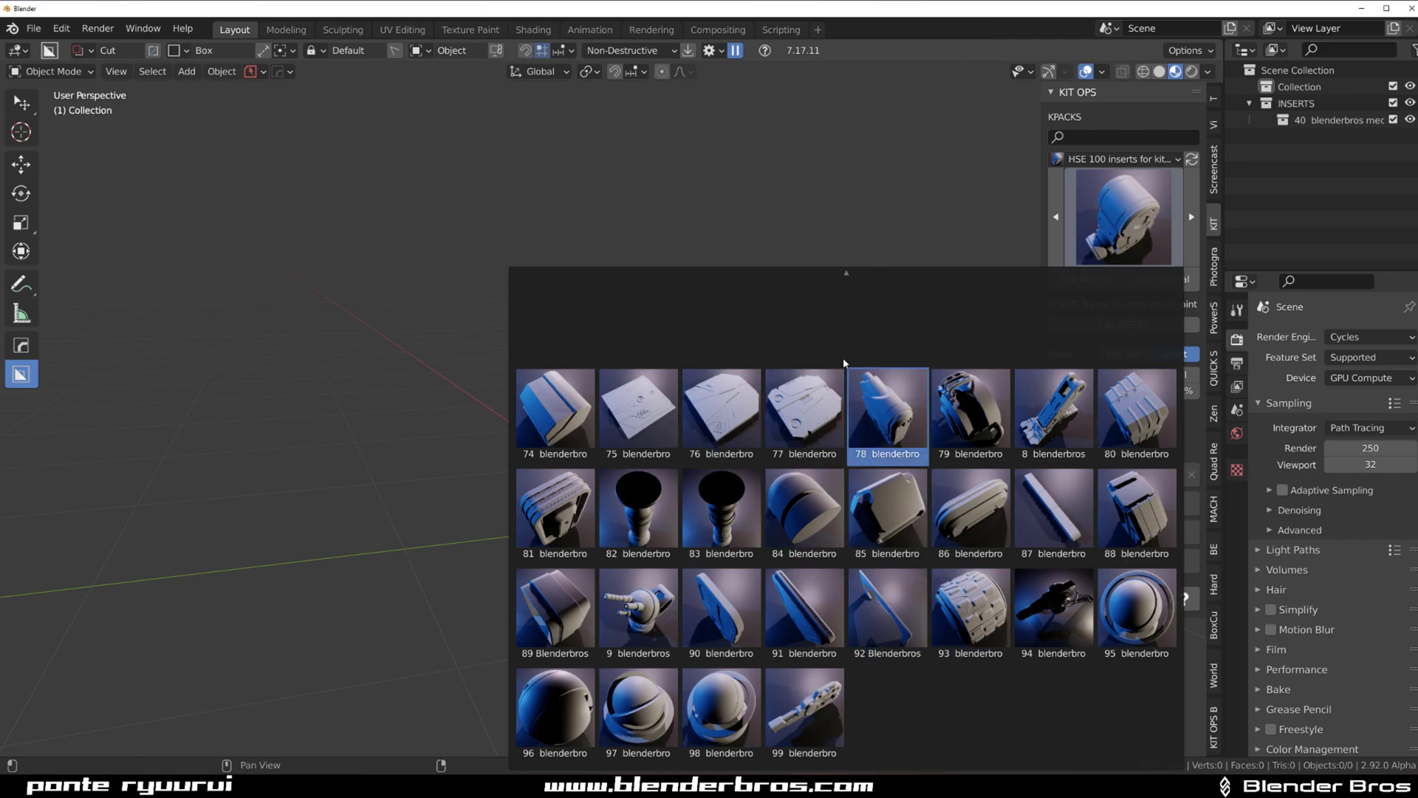
{"action": "mouse_move", "coordinate": [850, 277]}
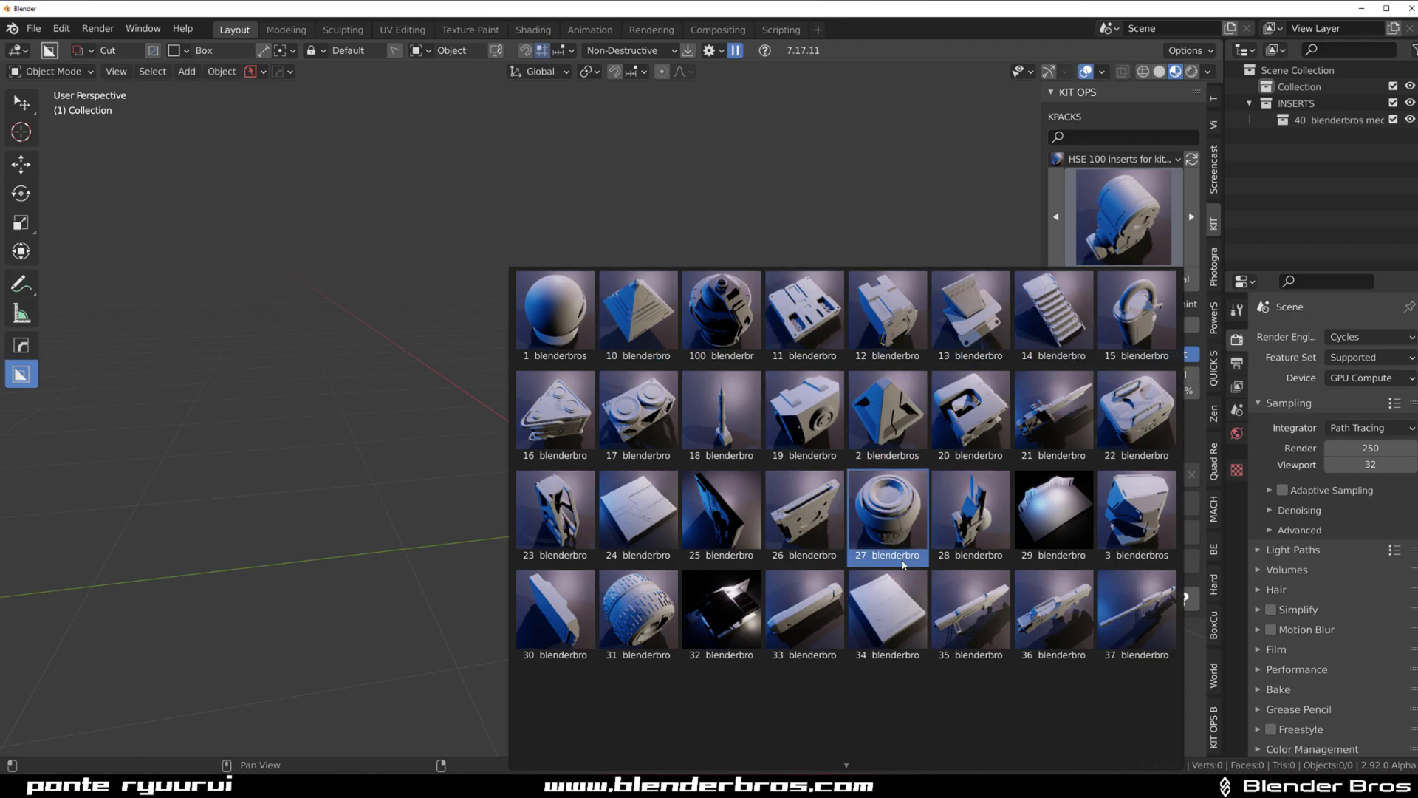
{"action": "left_click", "coordinate": [730, 322]}
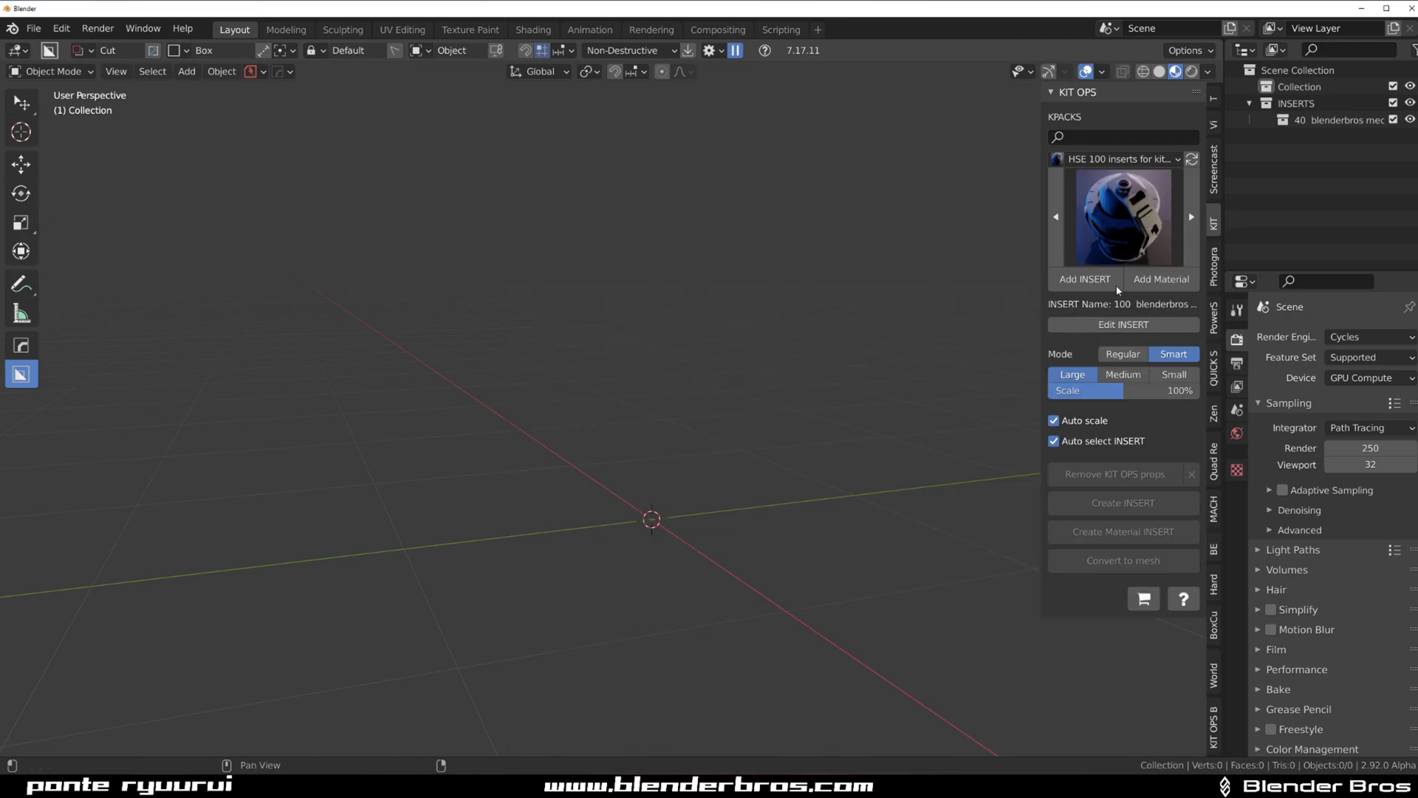
{"action": "left_click", "coordinate": [1097, 284]}
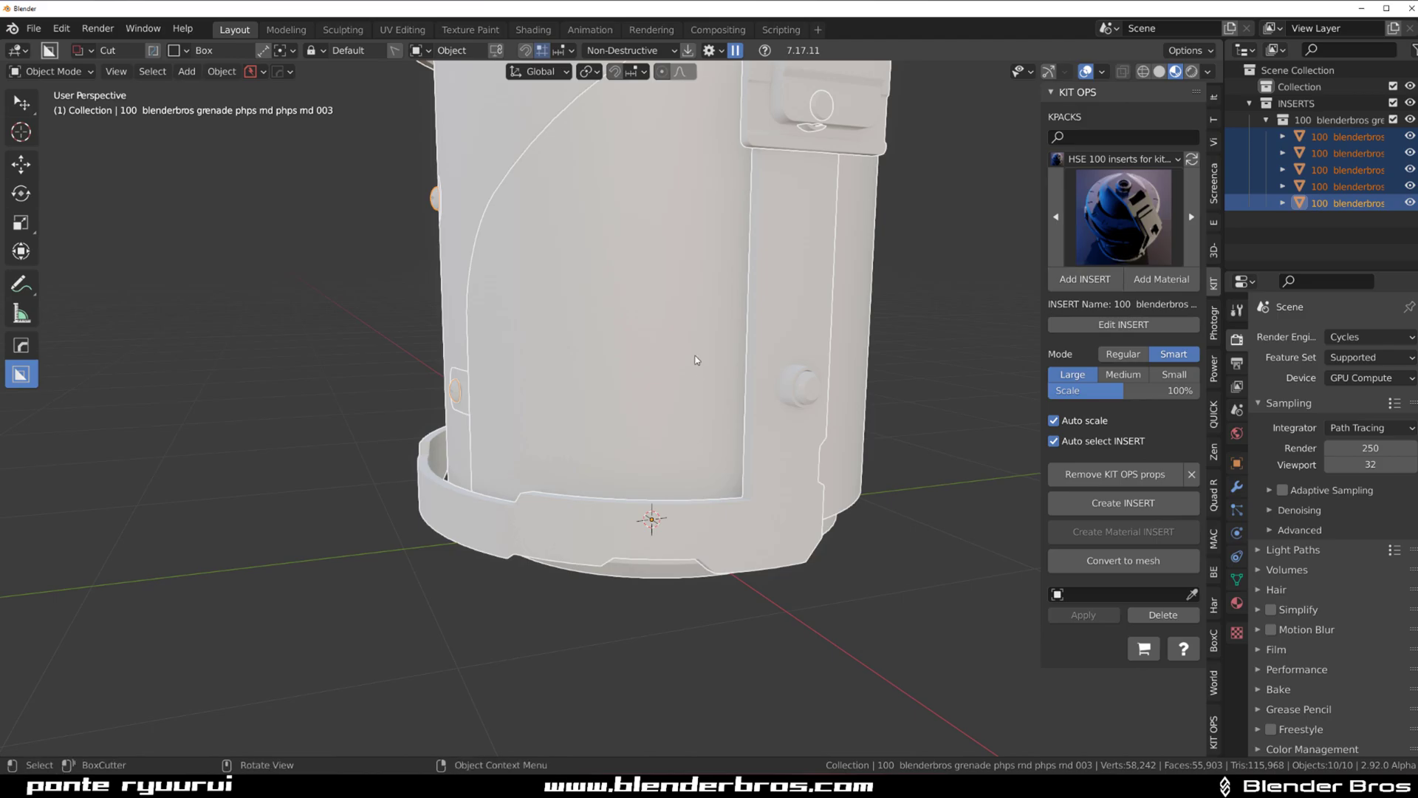
{"action": "scroll", "coordinate": [698, 354], "scroll_direction": "down", "scroll_amount": 2}
{"action": "middle_click_drag", "start_coordinate": [698, 321], "coordinate": [657, 288]}
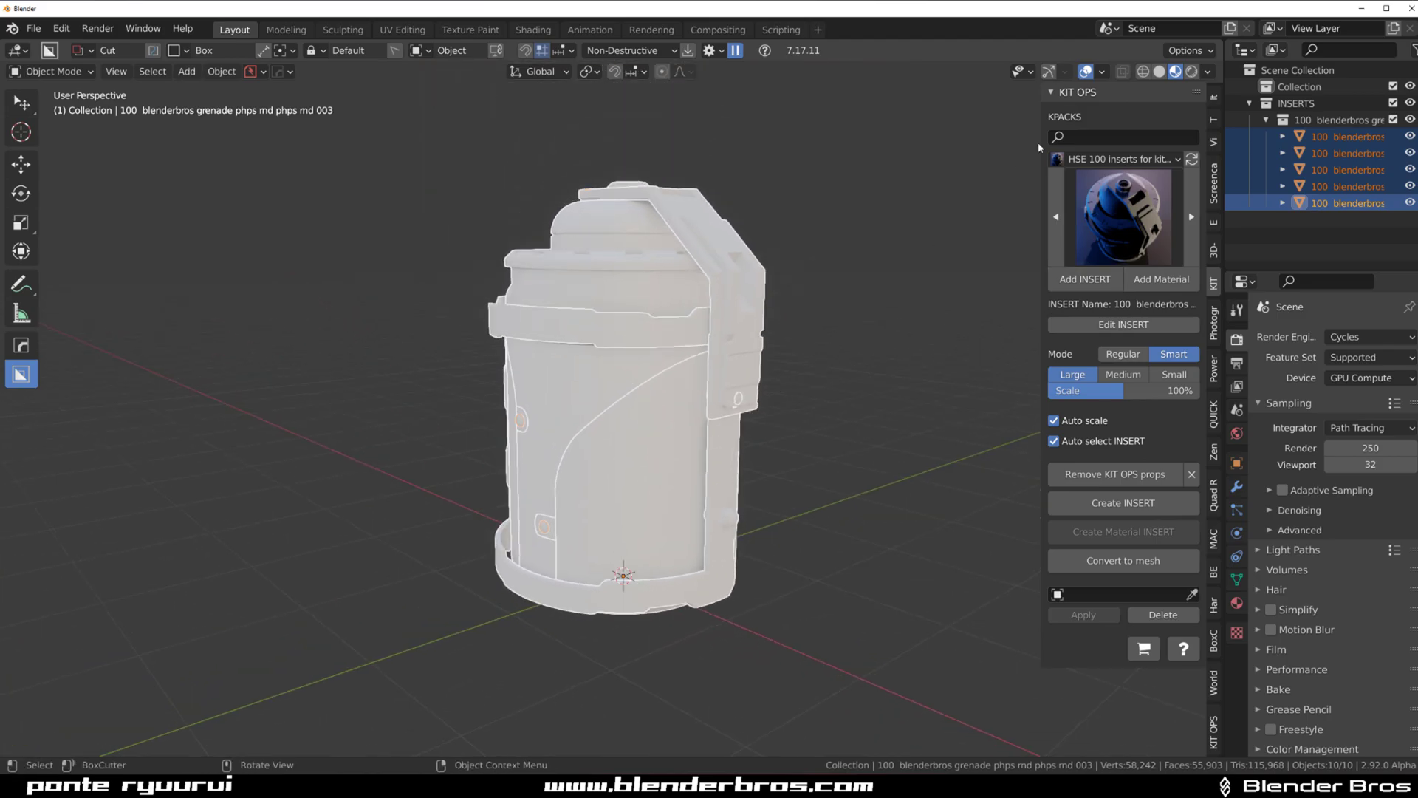
{"action": "left_click", "coordinate": [1115, 159]}
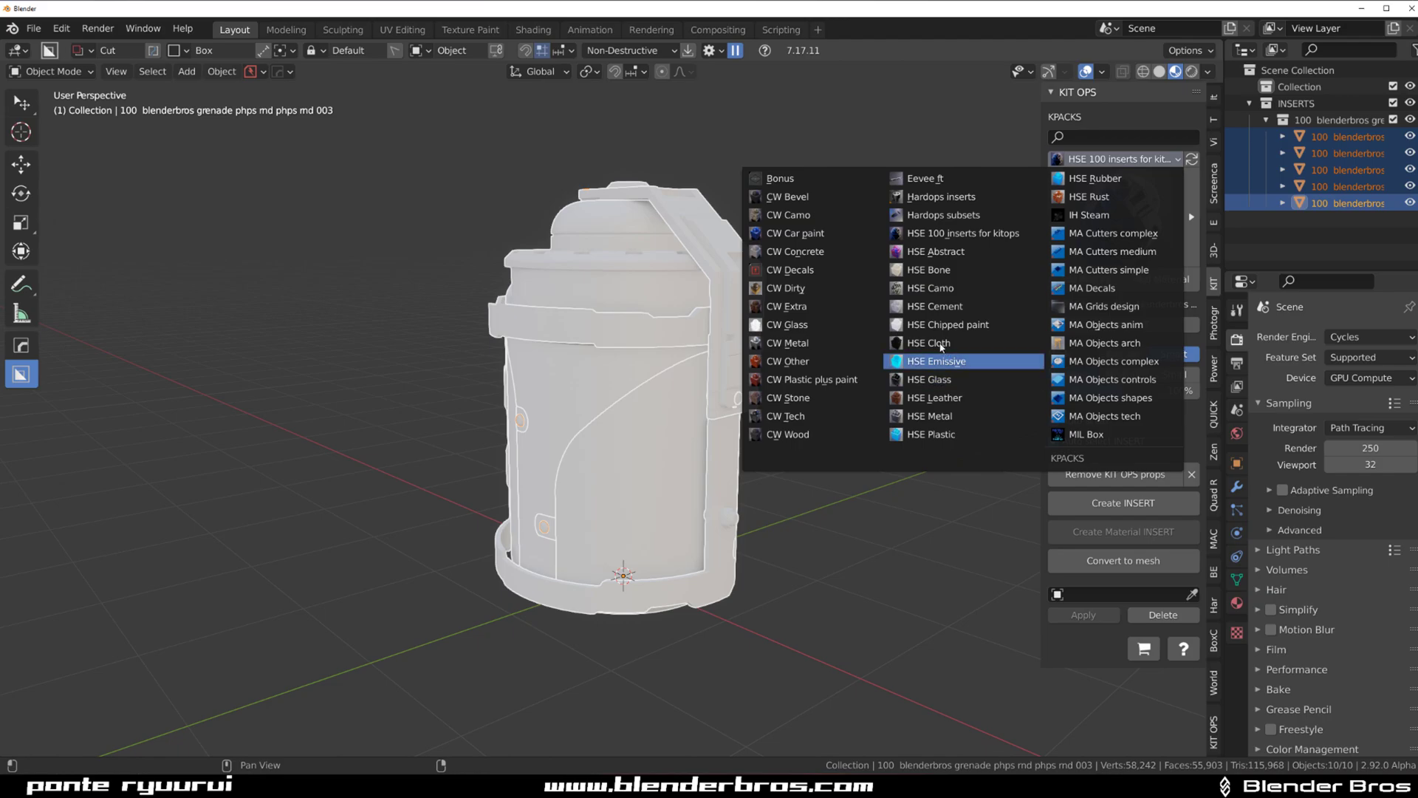
{"action": "left_click", "coordinate": [931, 415]}
{"action": "left_click", "coordinate": [1104, 258]}
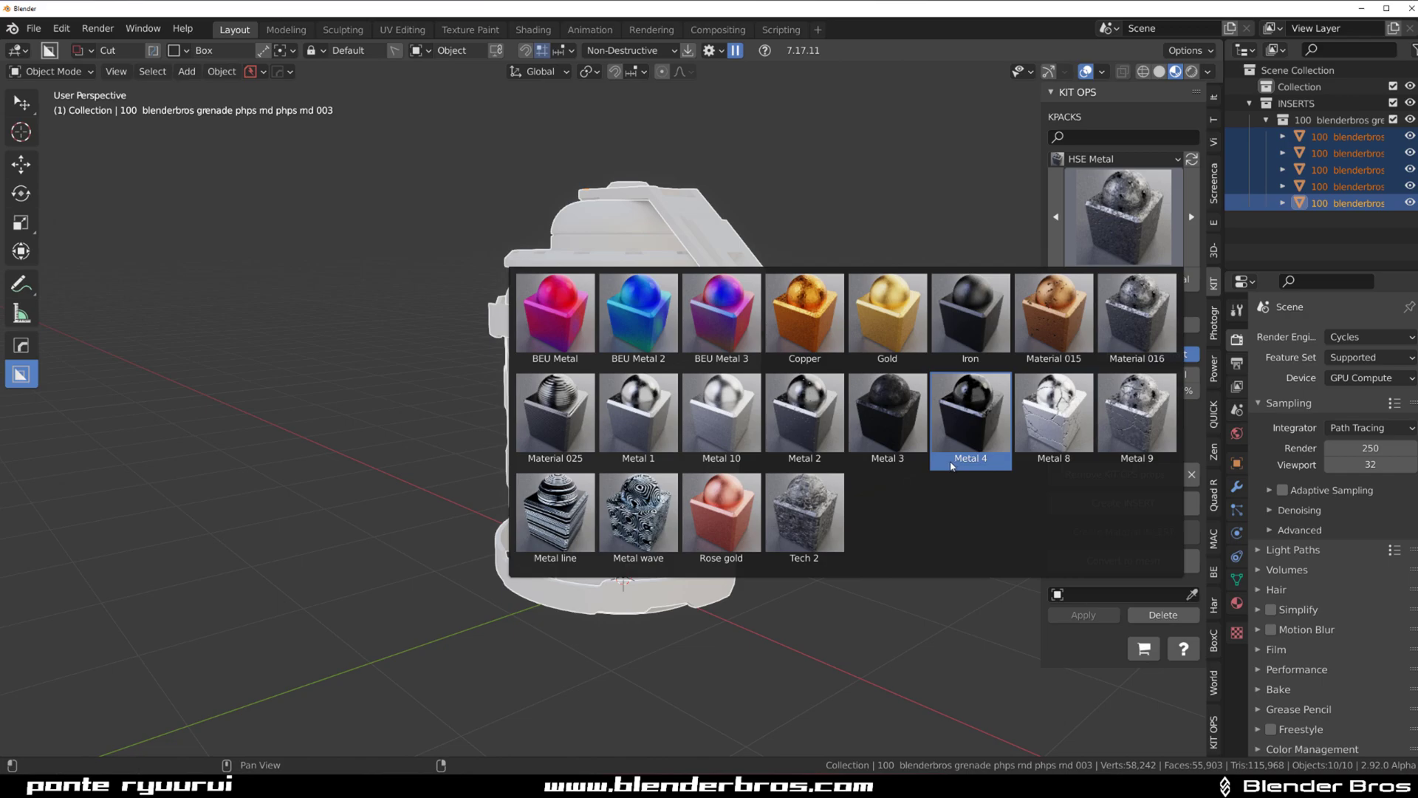
{"action": "left_click", "coordinate": [897, 414]}
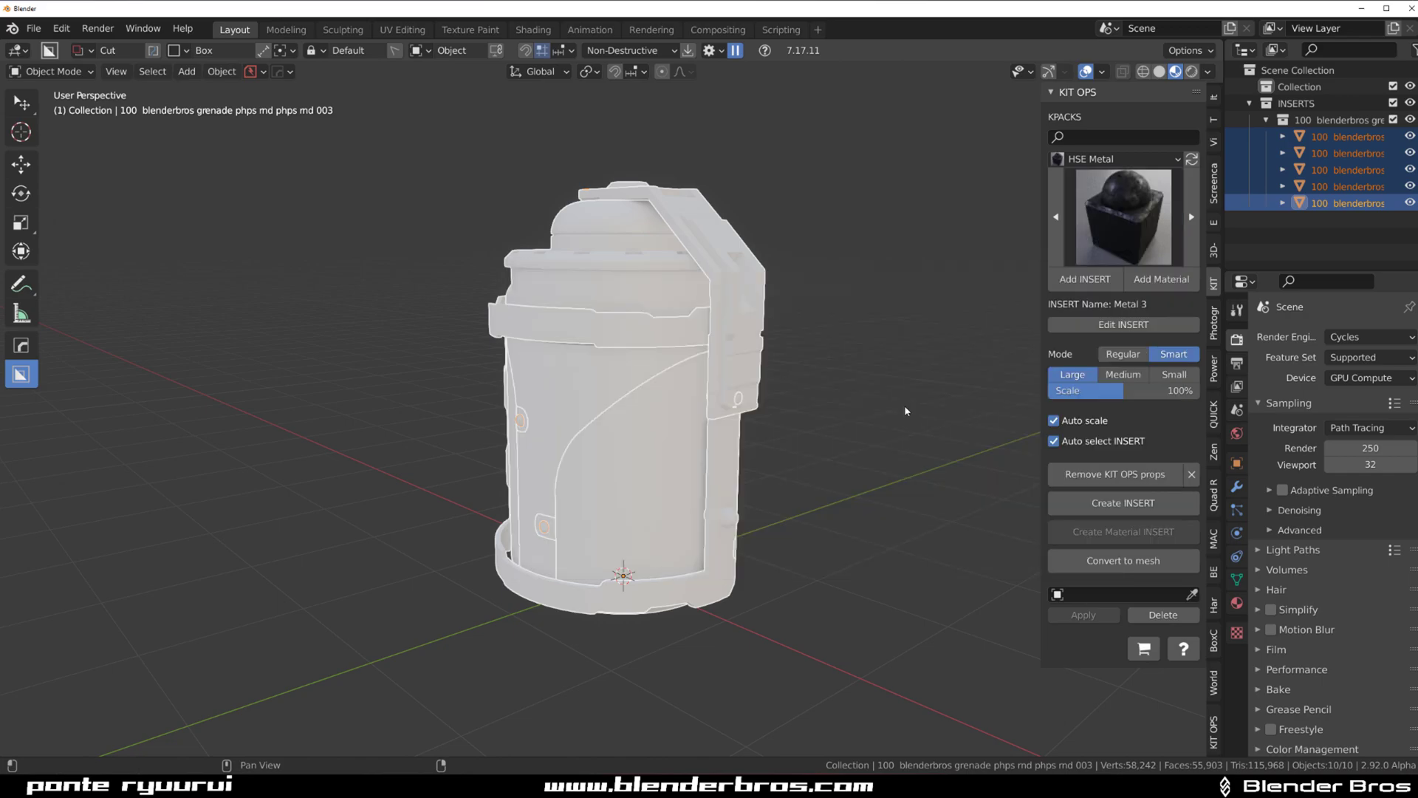
{"action": "left_click", "coordinate": [1158, 284]}
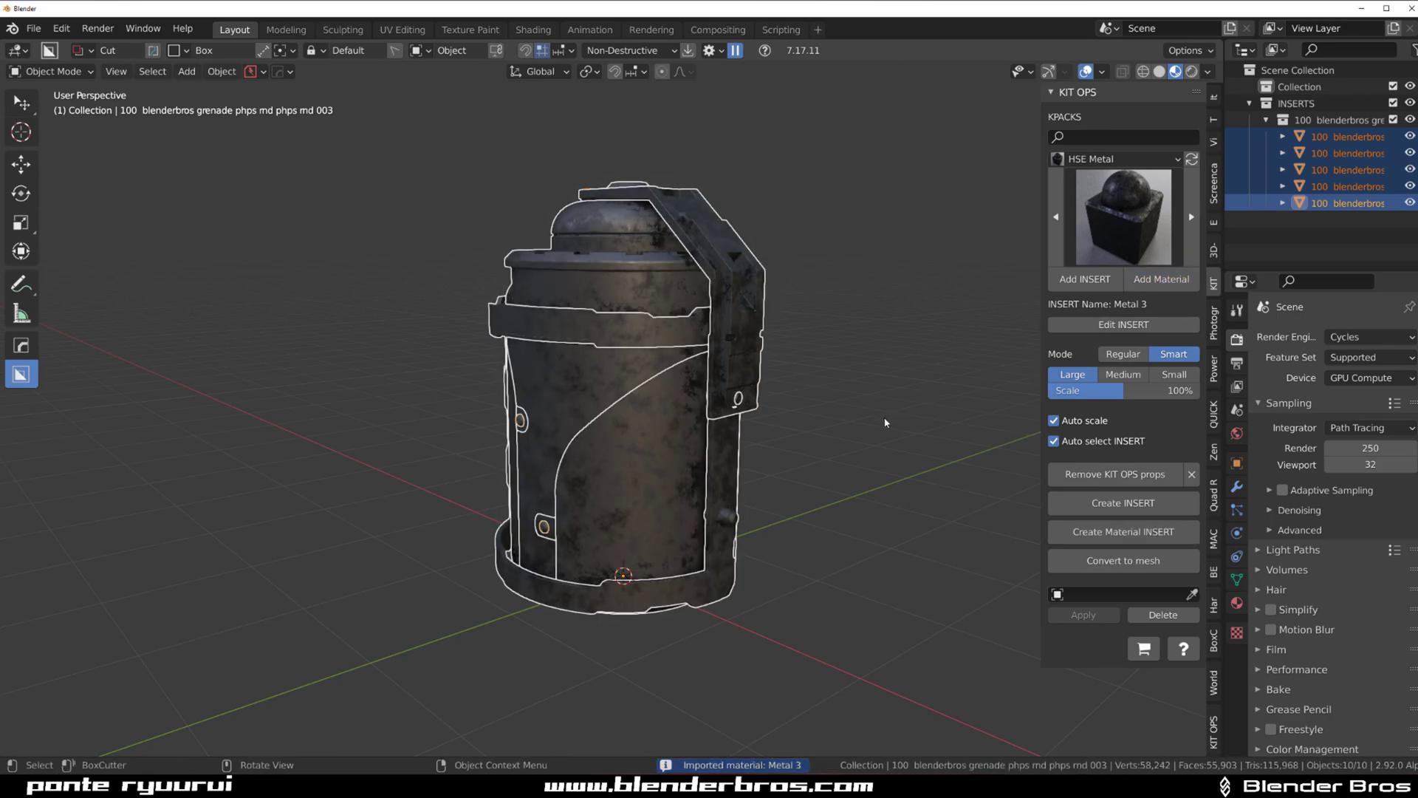
{"action": "middle_click_drag", "start_coordinate": [733, 399], "coordinate": [886, 362]}
{"action": "left_click", "coordinate": [791, 392]}
{"action": "scroll", "coordinate": [817, 325], "scroll_direction": "up", "scroll_amount": 6}
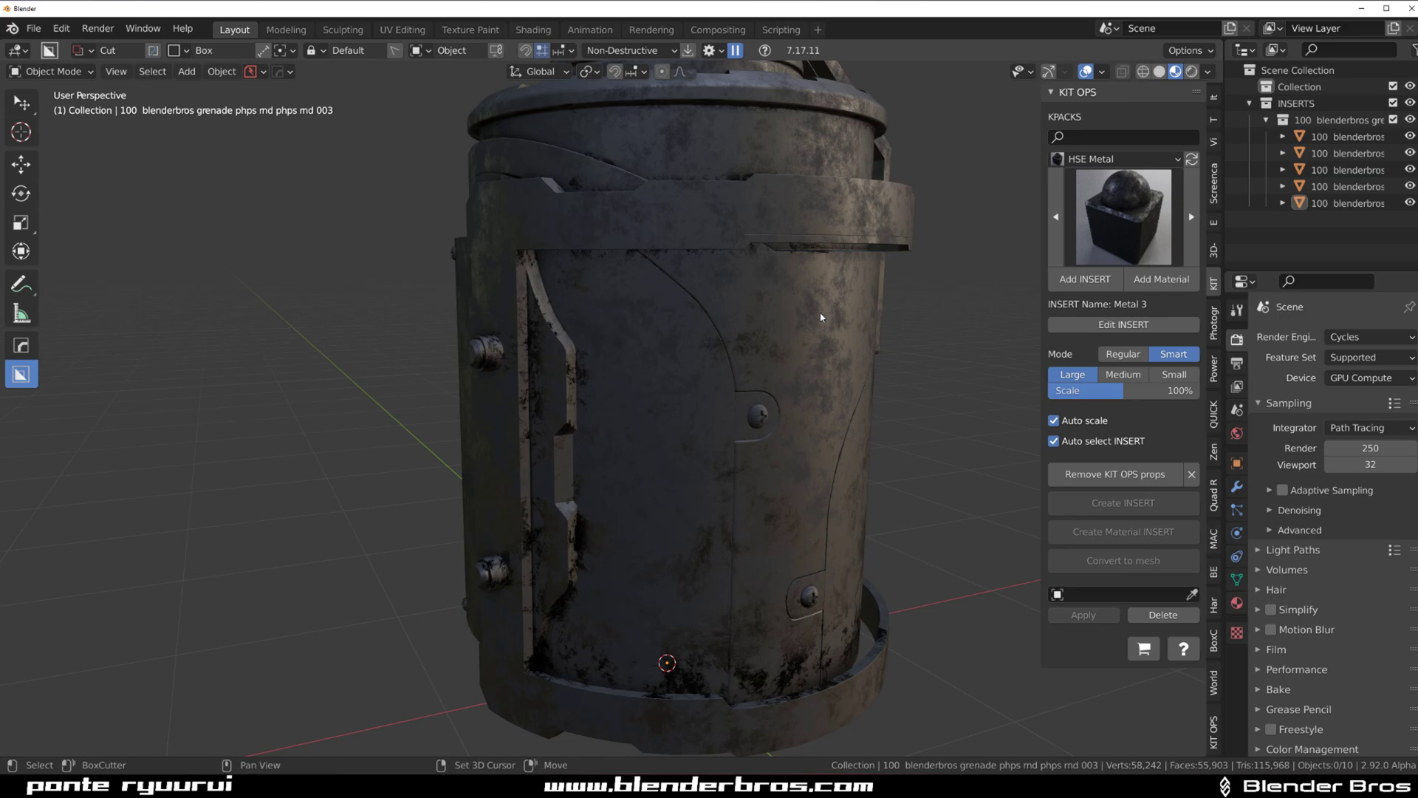
{"action": "scroll", "coordinate": [785, 346], "scroll_direction": "down", "scroll_amount": 5}
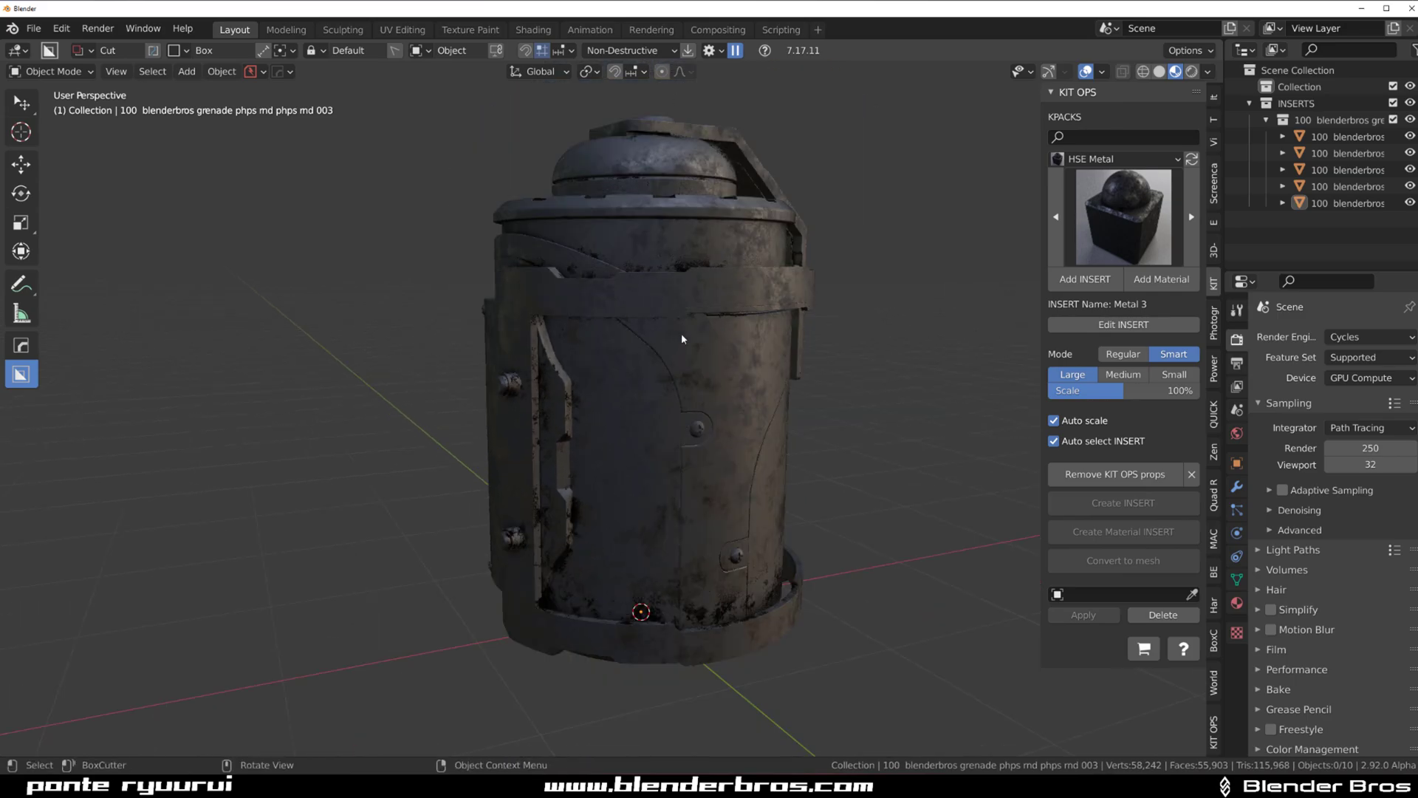
{"action": "middle_click_drag", "start_coordinate": [682, 339], "coordinate": [732, 337]}
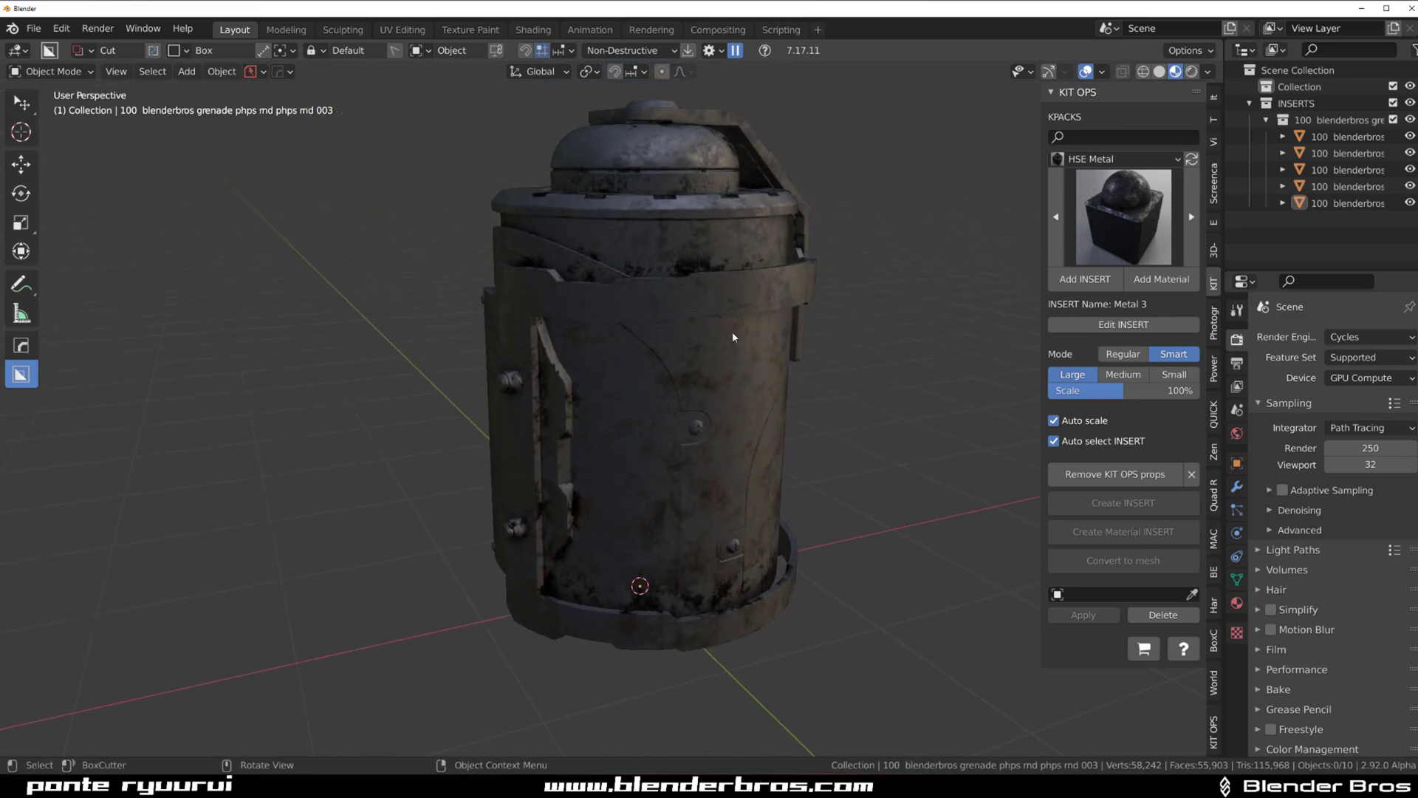
{"action": "scroll", "coordinate": [733, 337], "scroll_direction": "up", "scroll_amount": 3, "text": "shift"}
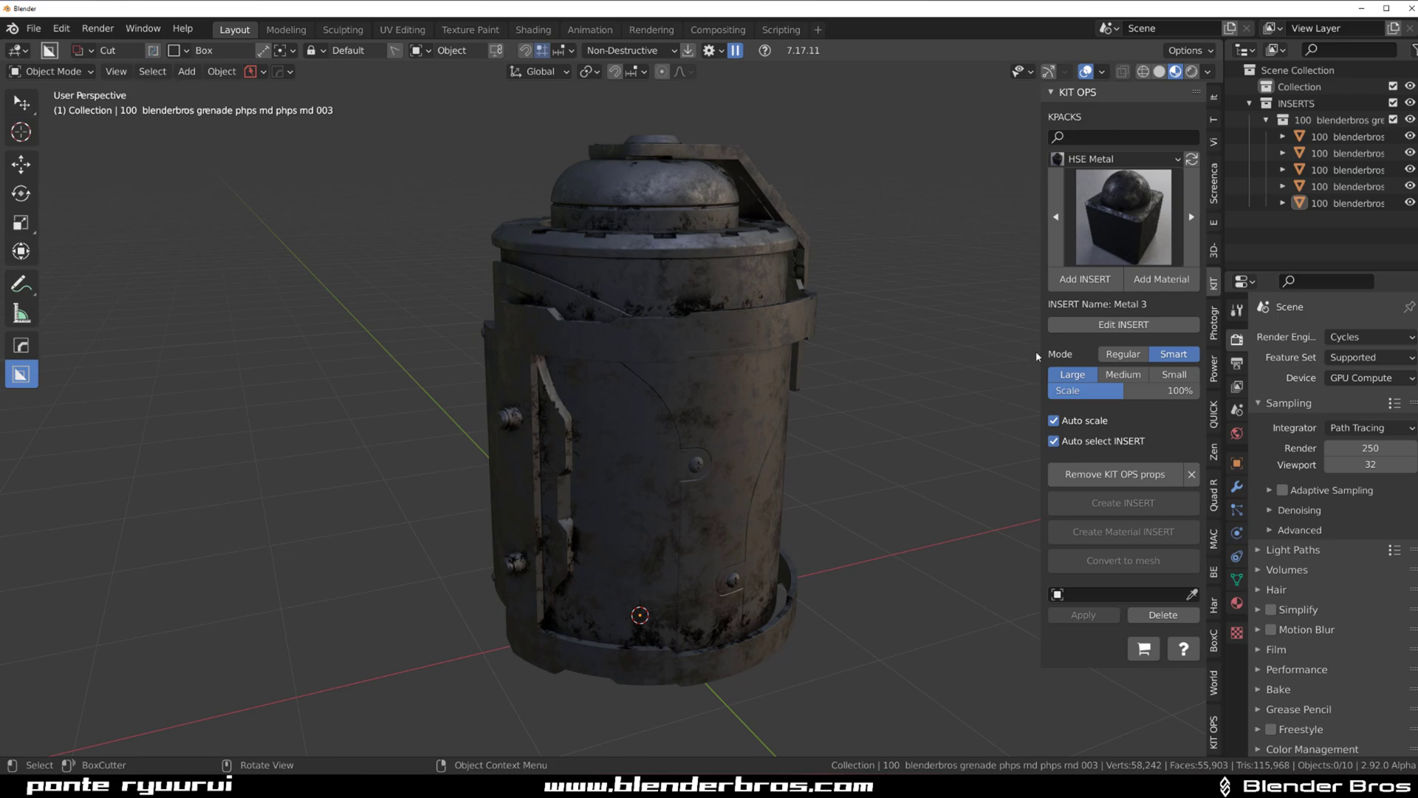
Step: Switch the material KPACK to HSE Leather and import the brown Leather material
{"action": "left_click", "coordinate": [1108, 240]}
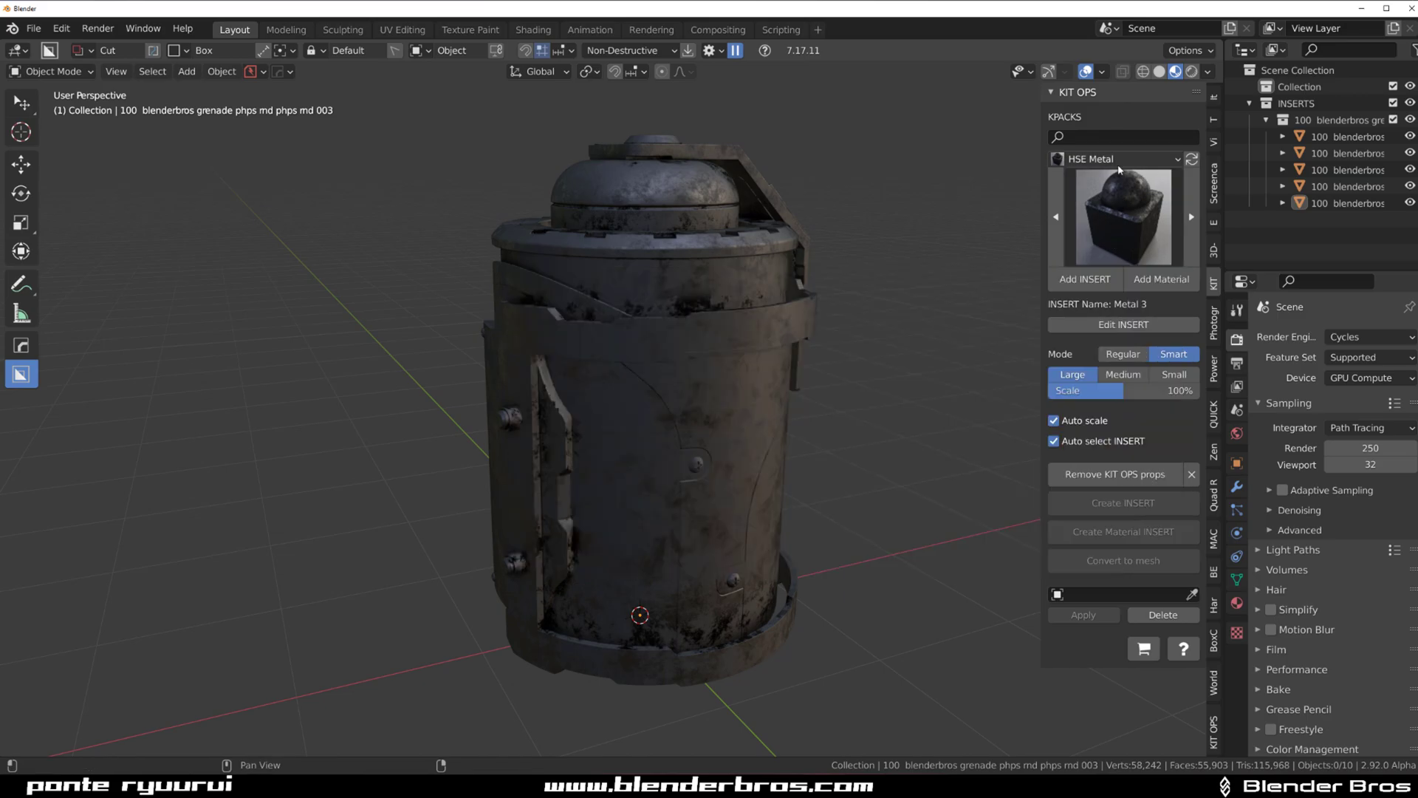
{"action": "left_click", "coordinate": [1127, 157]}
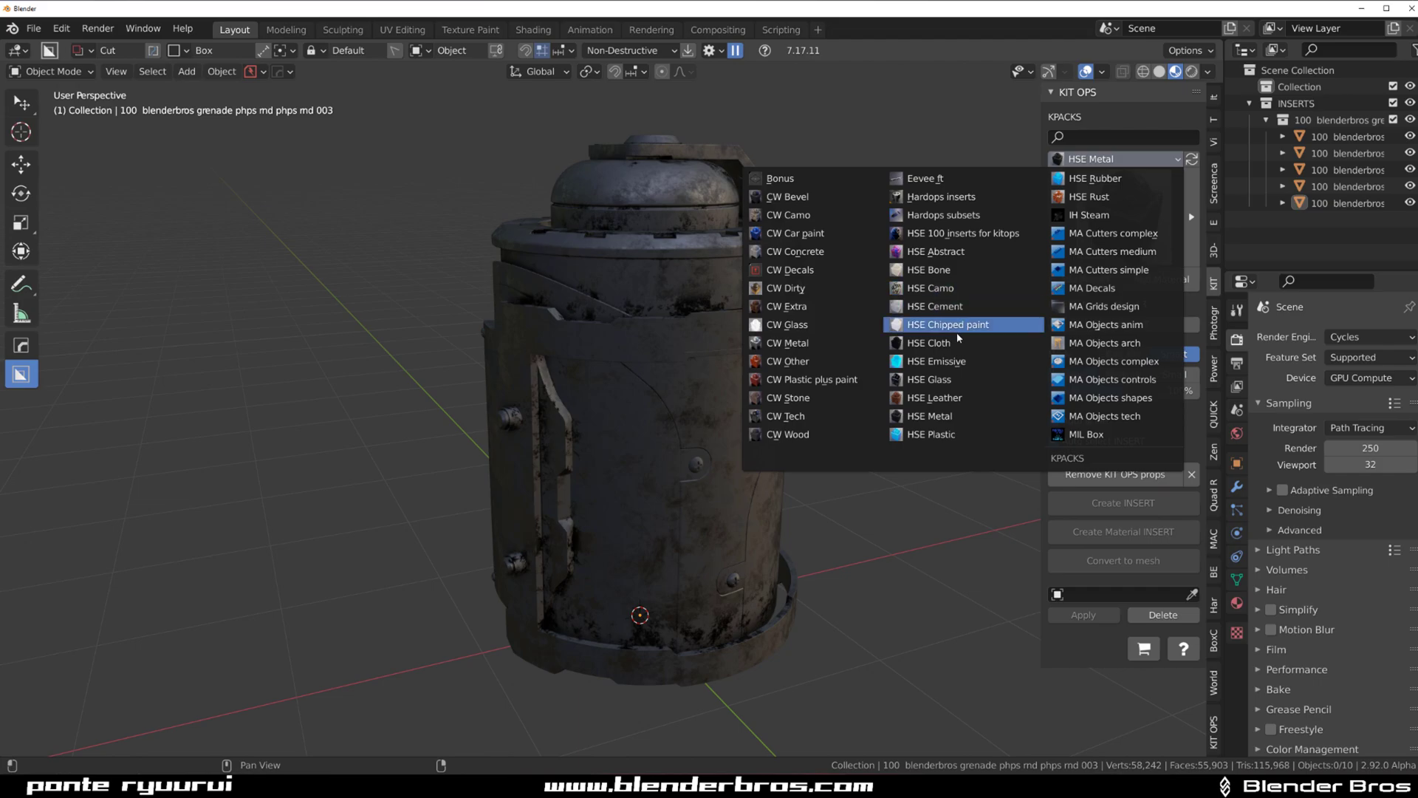
{"action": "left_click", "coordinate": [953, 398]}
{"action": "left_click", "coordinate": [1136, 223]}
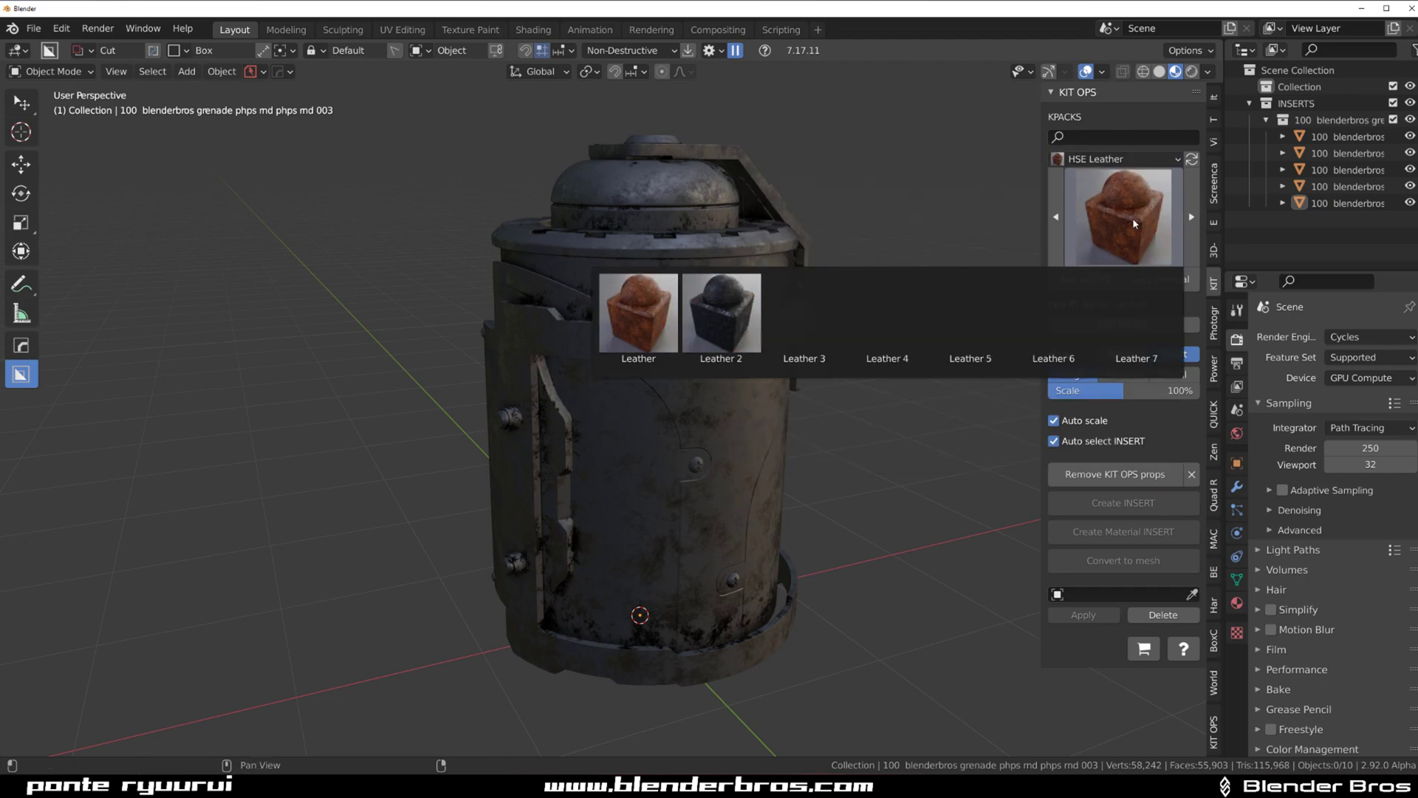
{"action": "left_click", "coordinate": [1135, 223]}
{"action": "left_click", "coordinate": [1130, 222]}
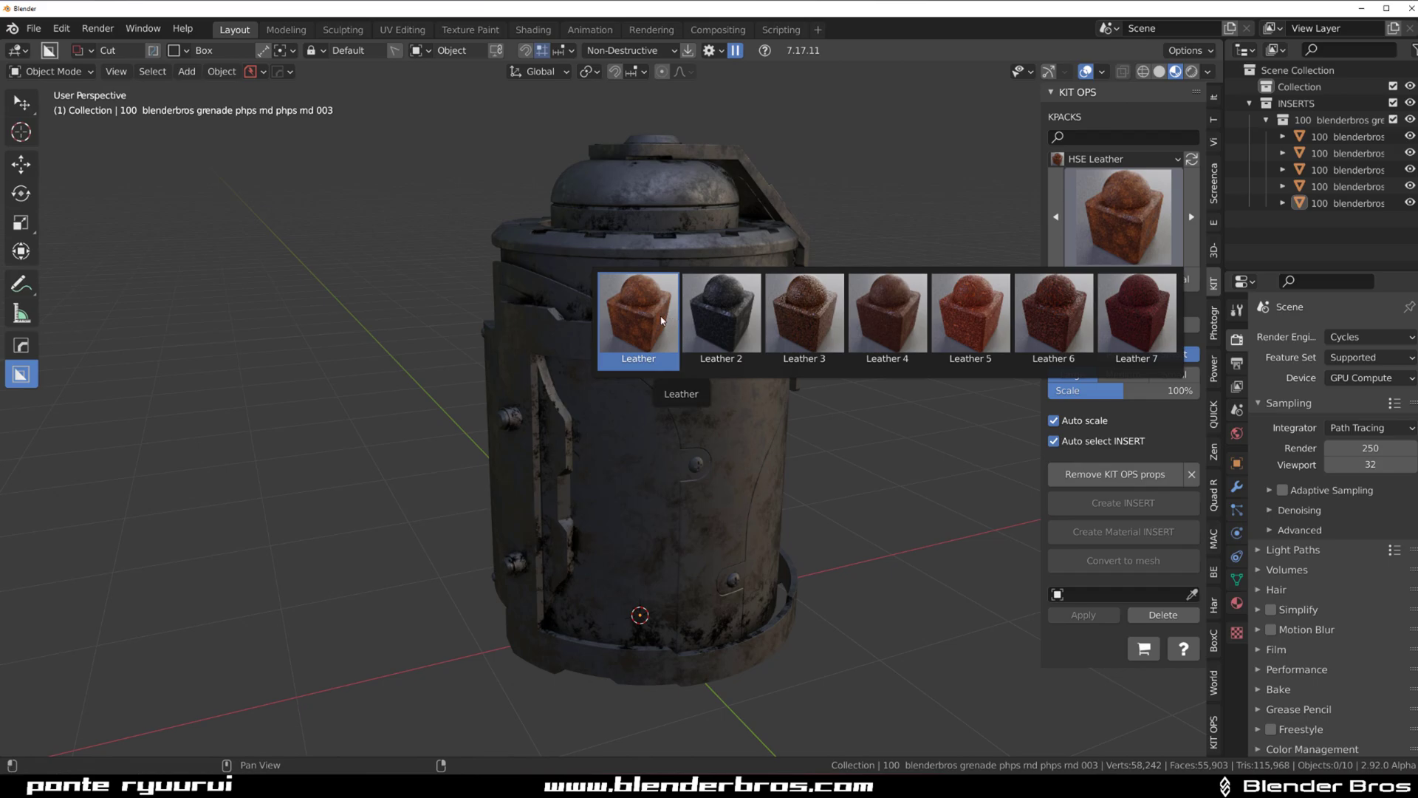
{"action": "left_click", "coordinate": [644, 320]}
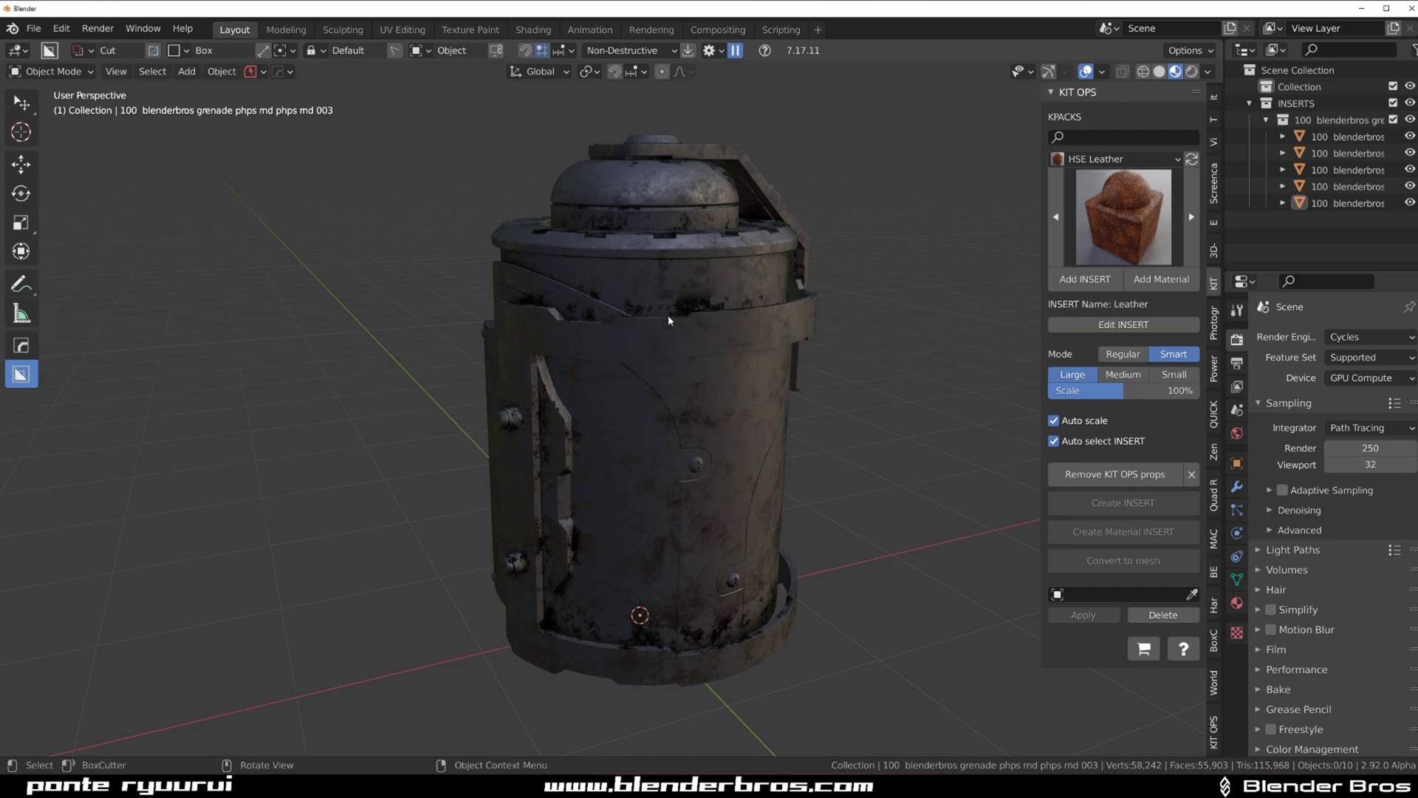
{"action": "left_click", "coordinate": [1161, 279]}
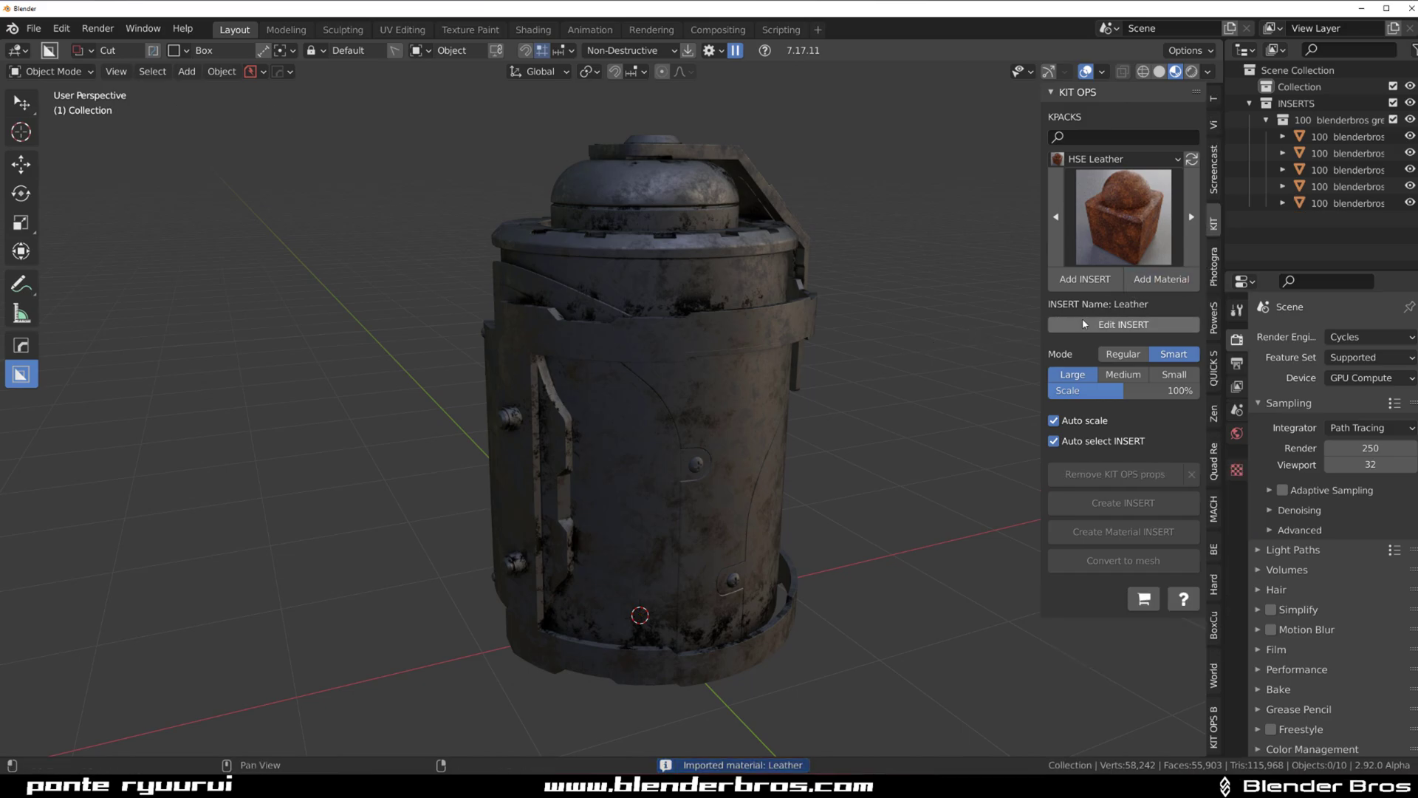
Step: Apply Leather, then the dark Leather 2, to all ten grenade parts and deselect them
{"action": "left_click", "coordinate": [749, 303]}
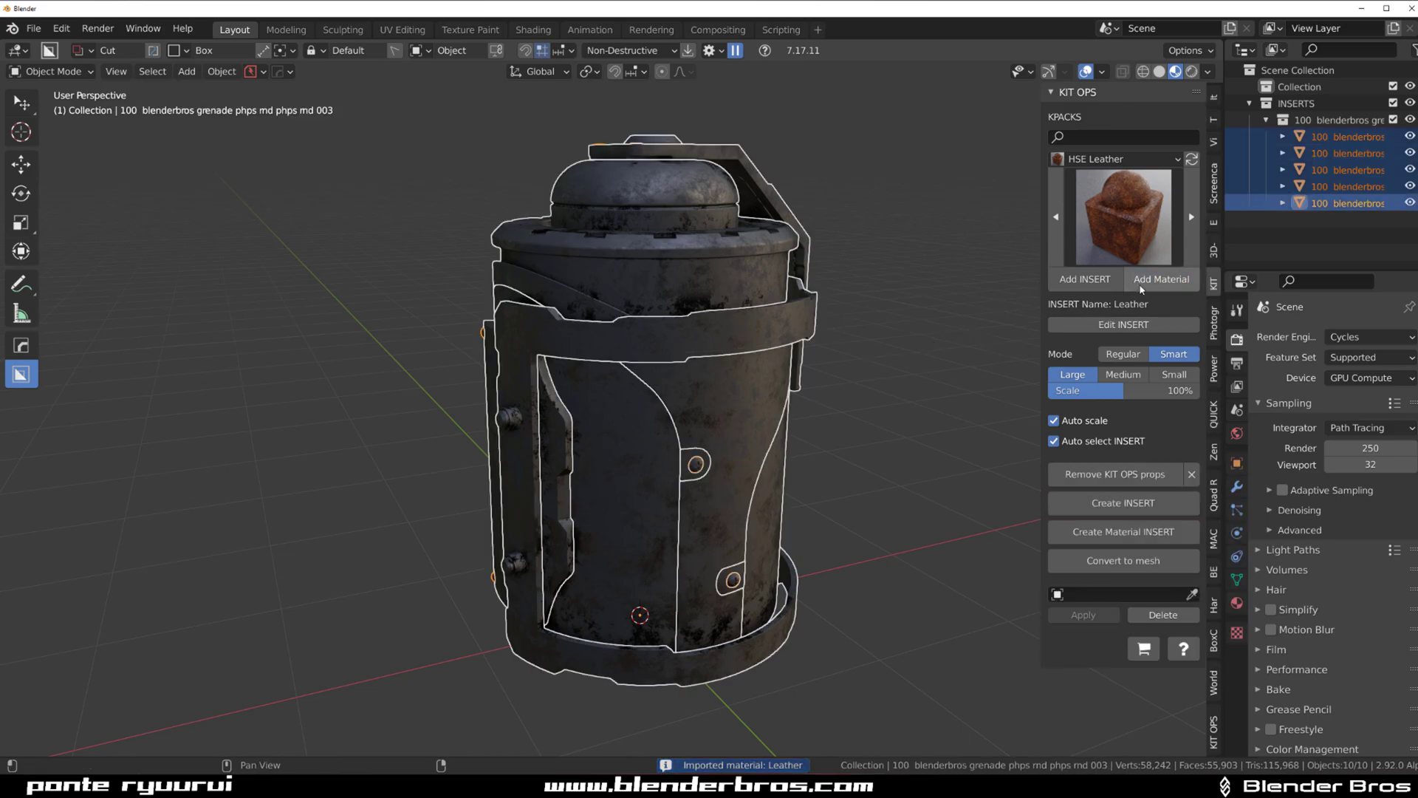
{"action": "left_click", "coordinate": [1161, 279]}
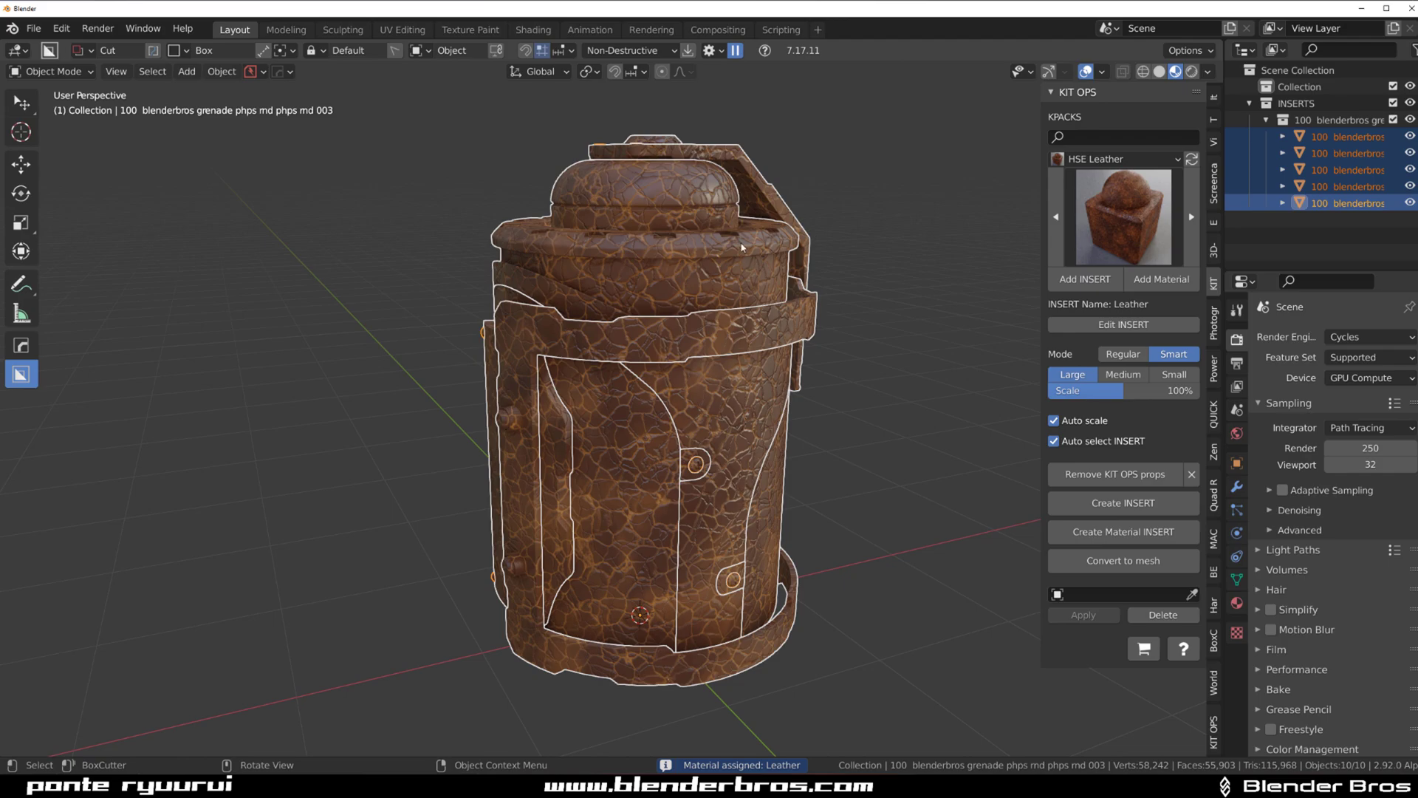
{"action": "left_click", "coordinate": [1124, 216]}
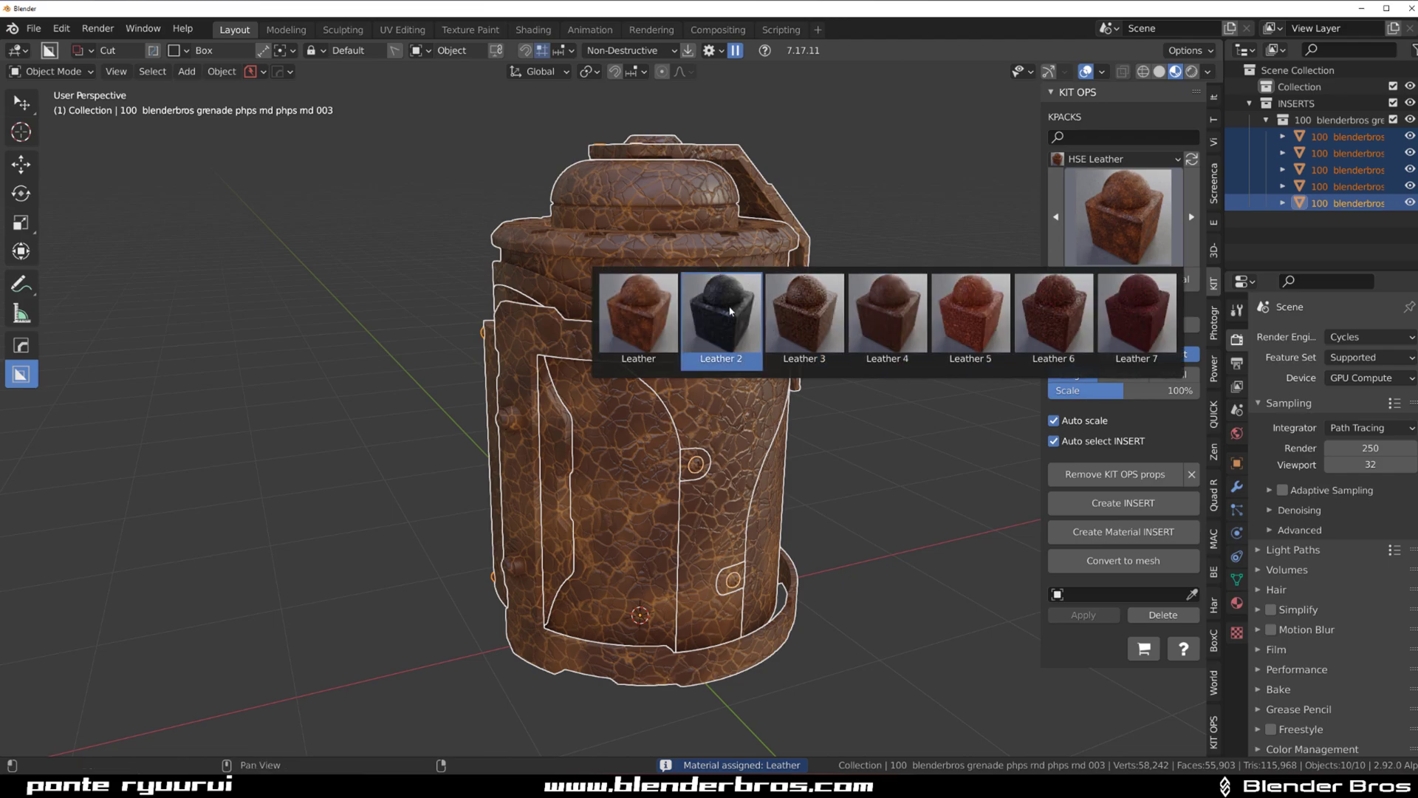
{"action": "left_click", "coordinate": [730, 310]}
{"action": "left_click", "coordinate": [1161, 279]}
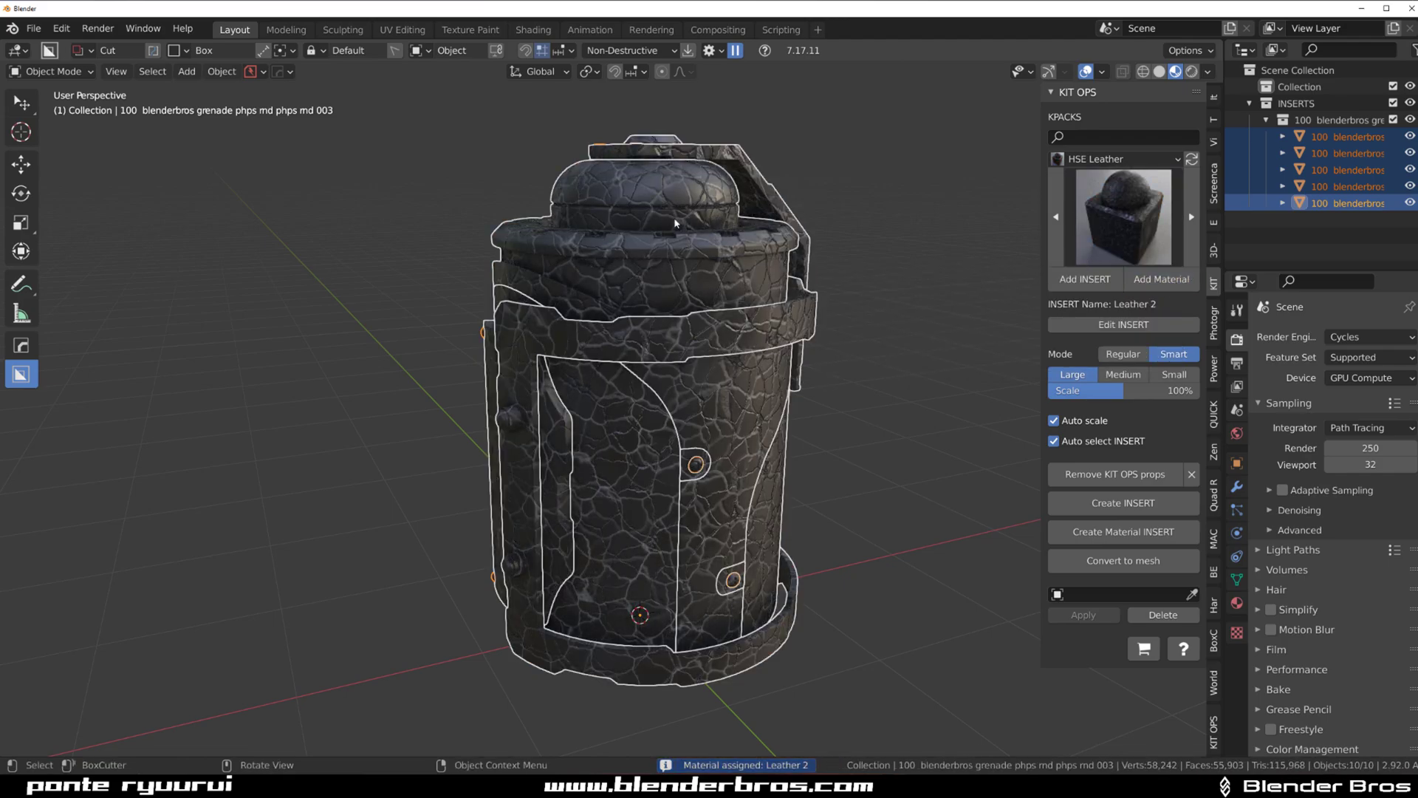
{"action": "left_click", "coordinate": [917, 298]}
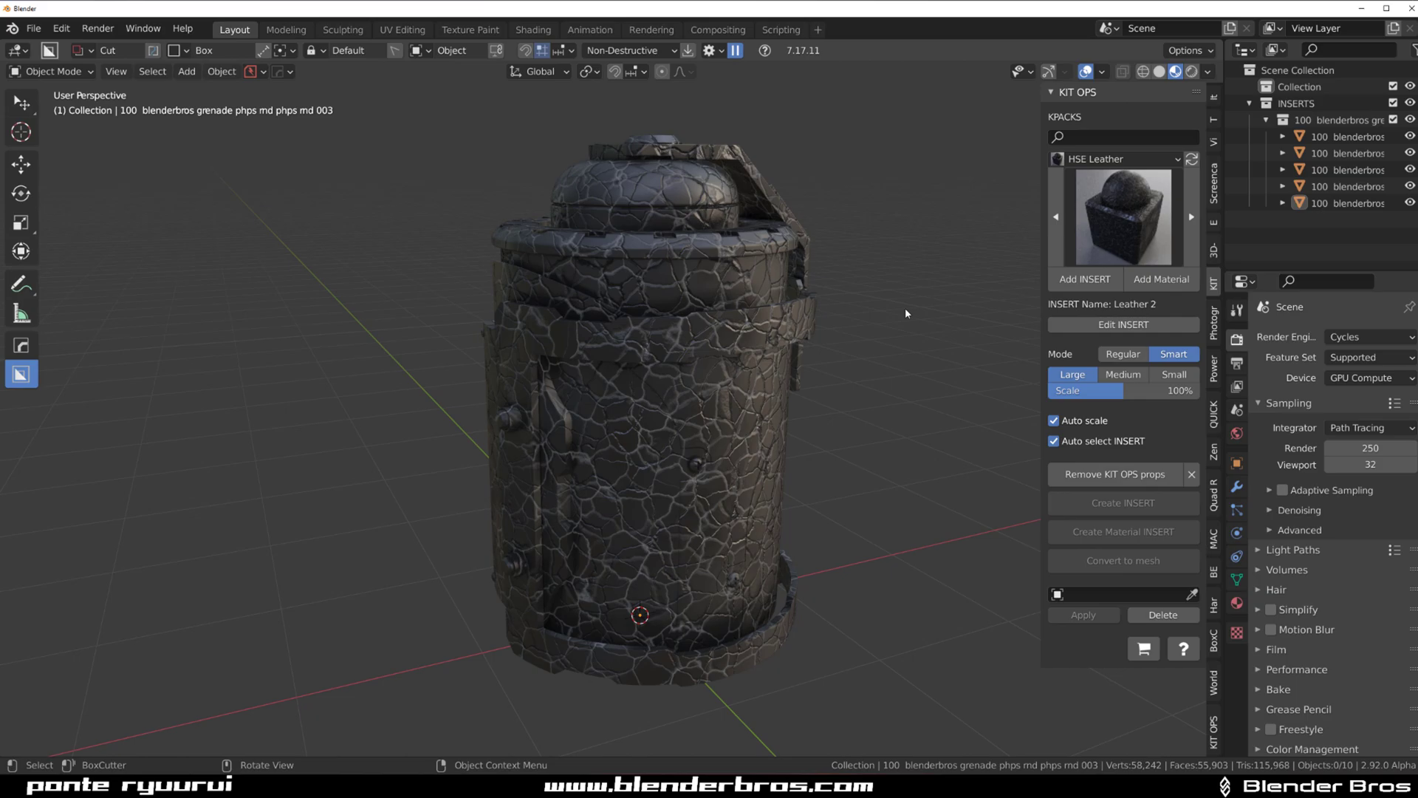
{"action": "left_click_drag", "start_coordinate": [906, 312], "coordinate": [887, 353]}
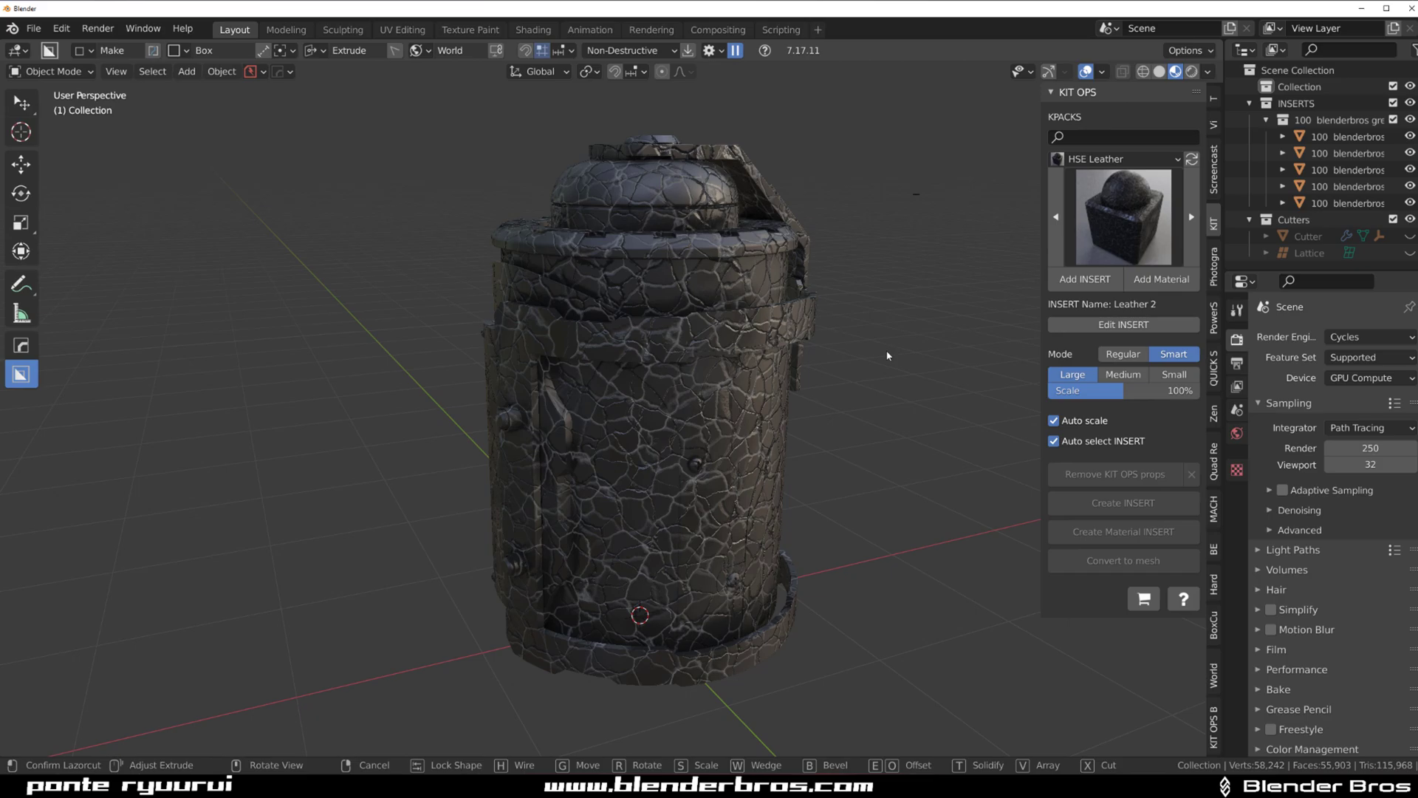
{"action": "right_click", "coordinate": [795, 397]}
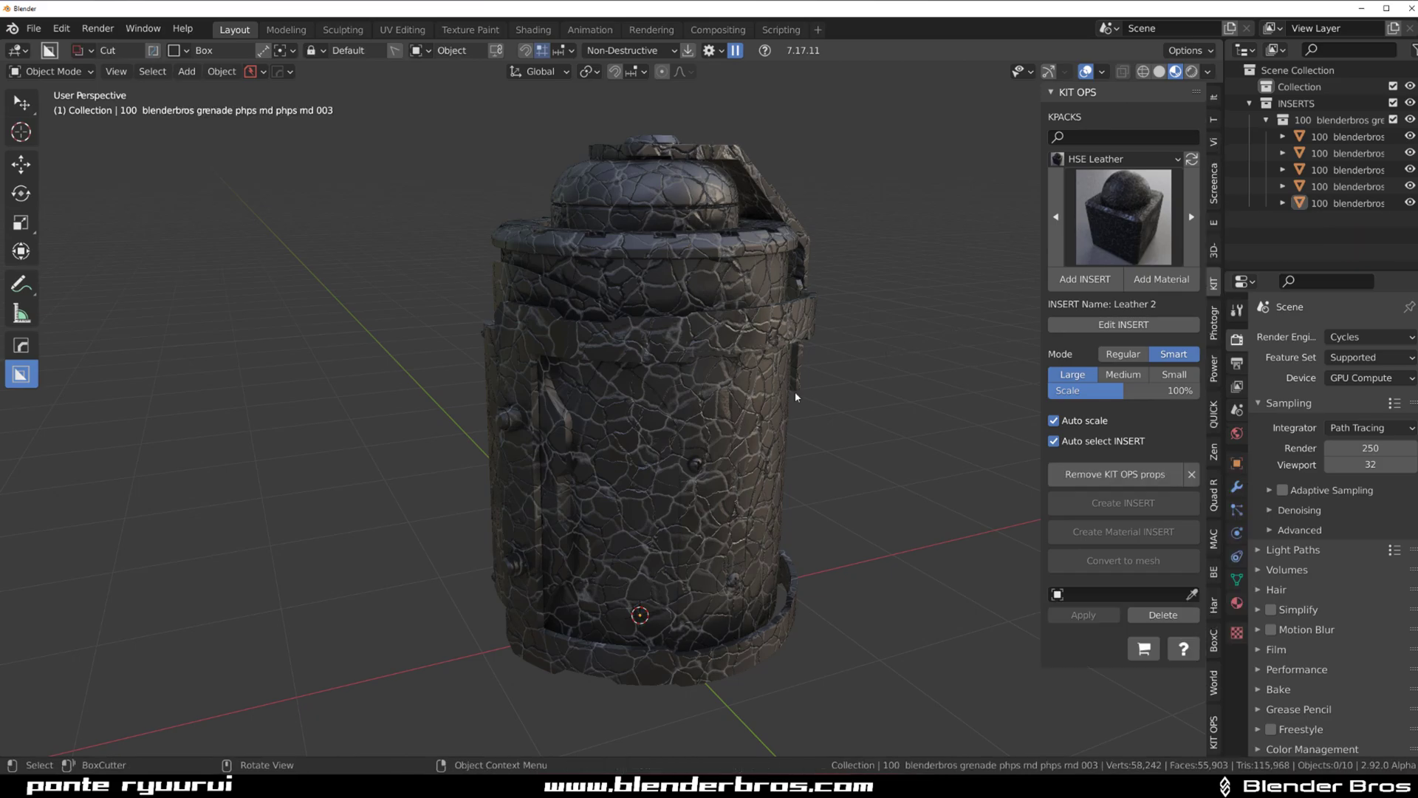